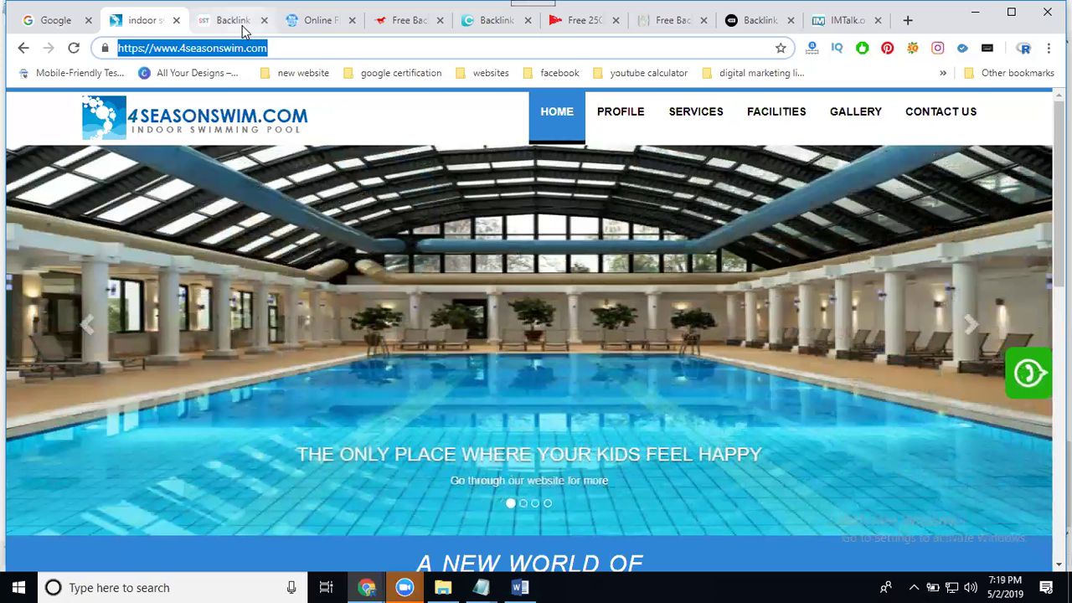
click(236, 22)
scroll(390, 194, down, 2)
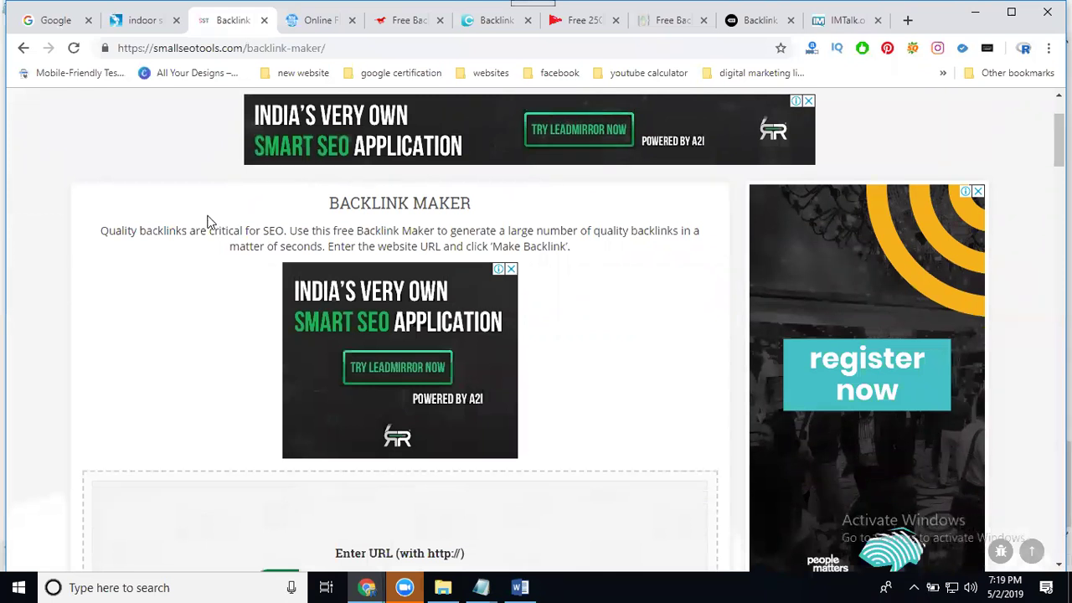
scroll(209, 226, down, 6)
scroll(209, 228, up, 1)
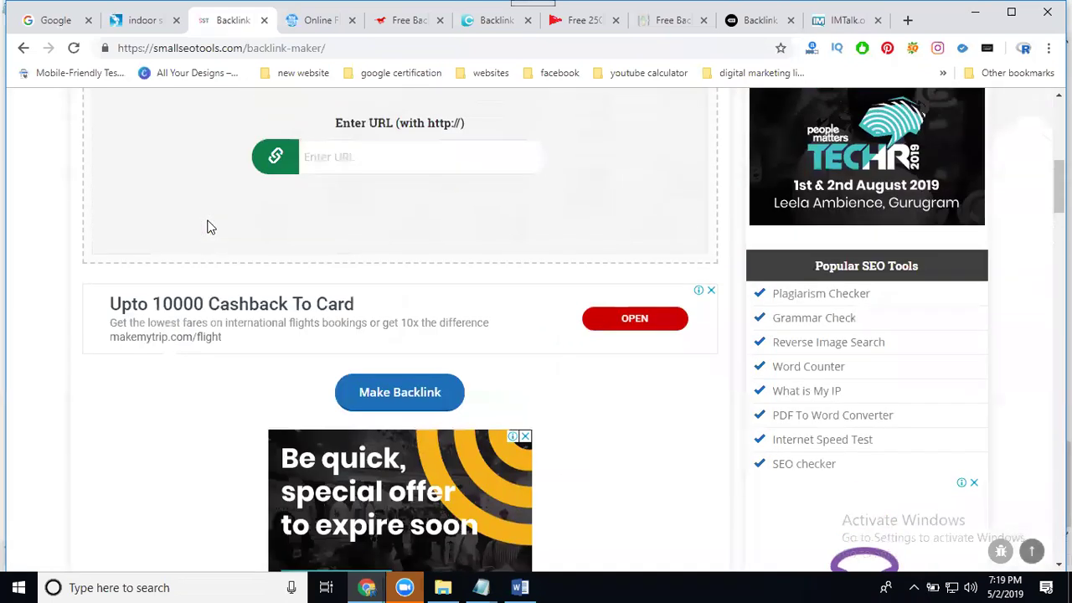
scroll(316, 220, up, 1)
click(332, 235)
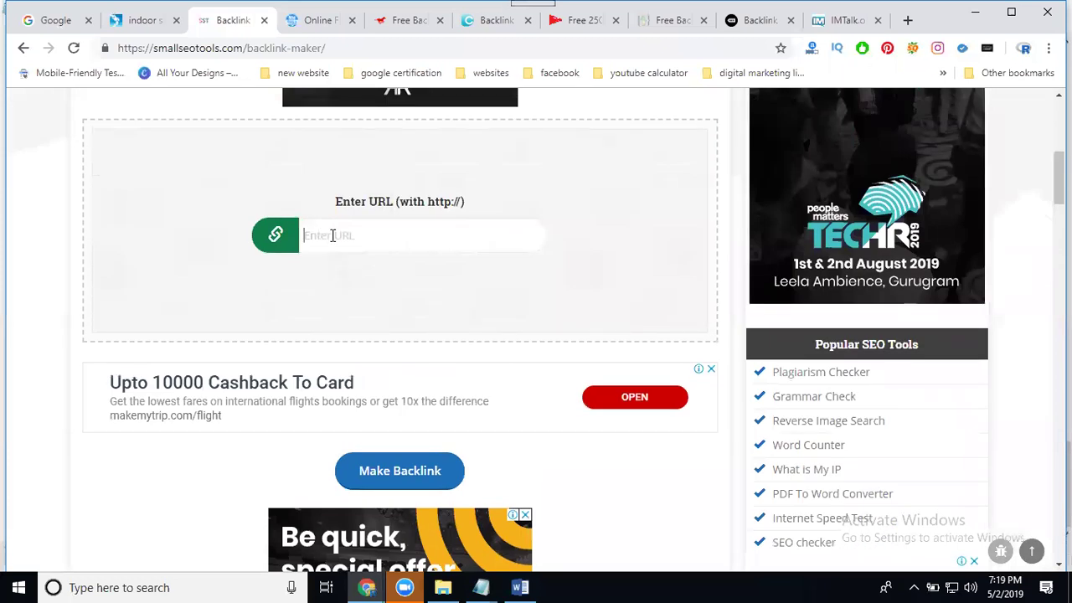
text(https://www.4seasonswim.com/)
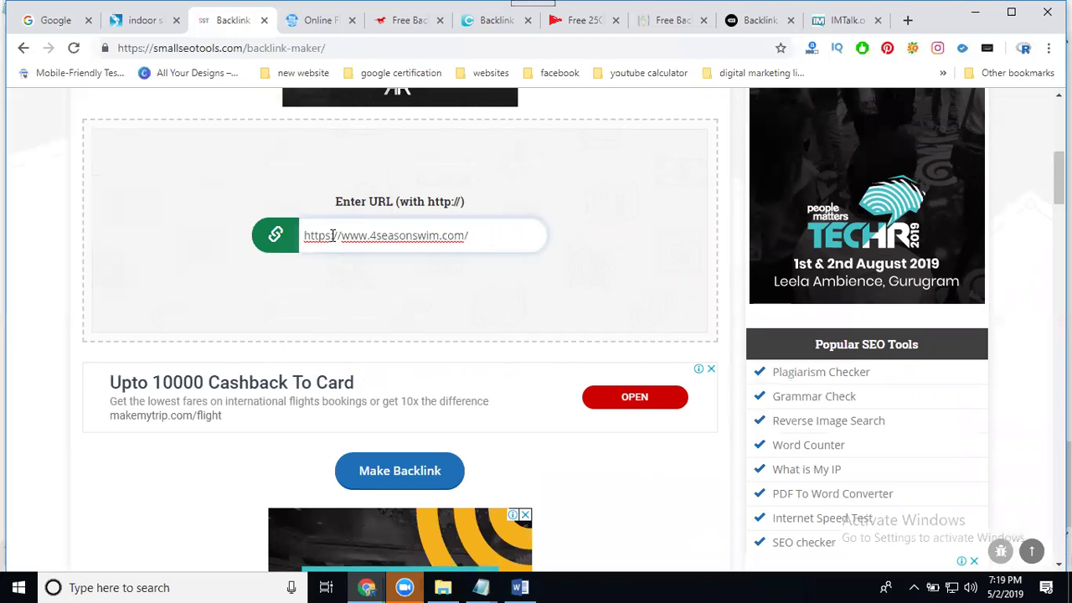
scroll(332, 235, down, 2)
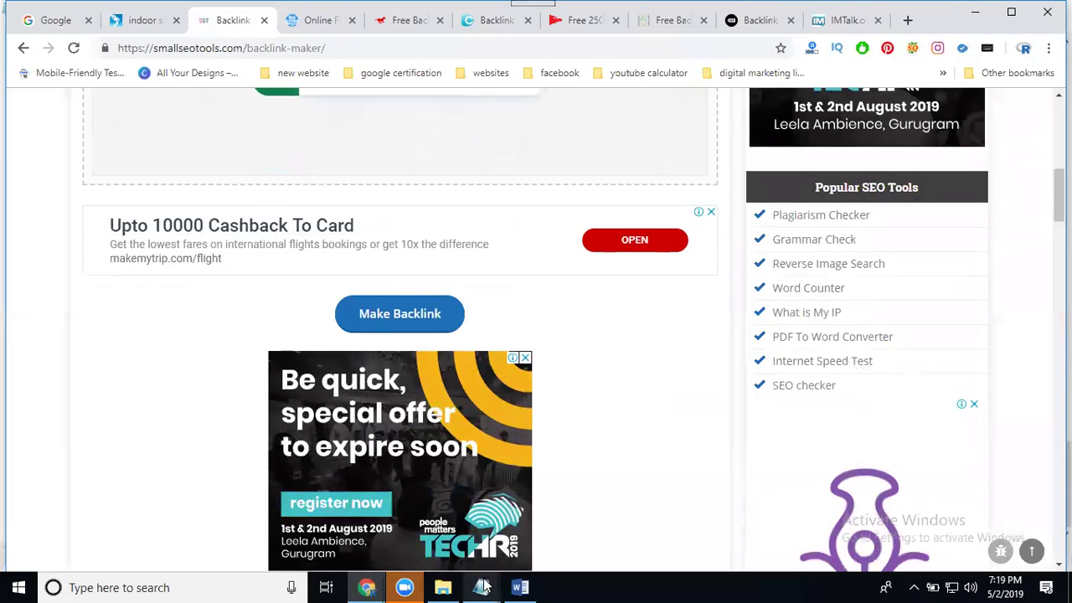
mouse_move(481, 587)
click(539, 543)
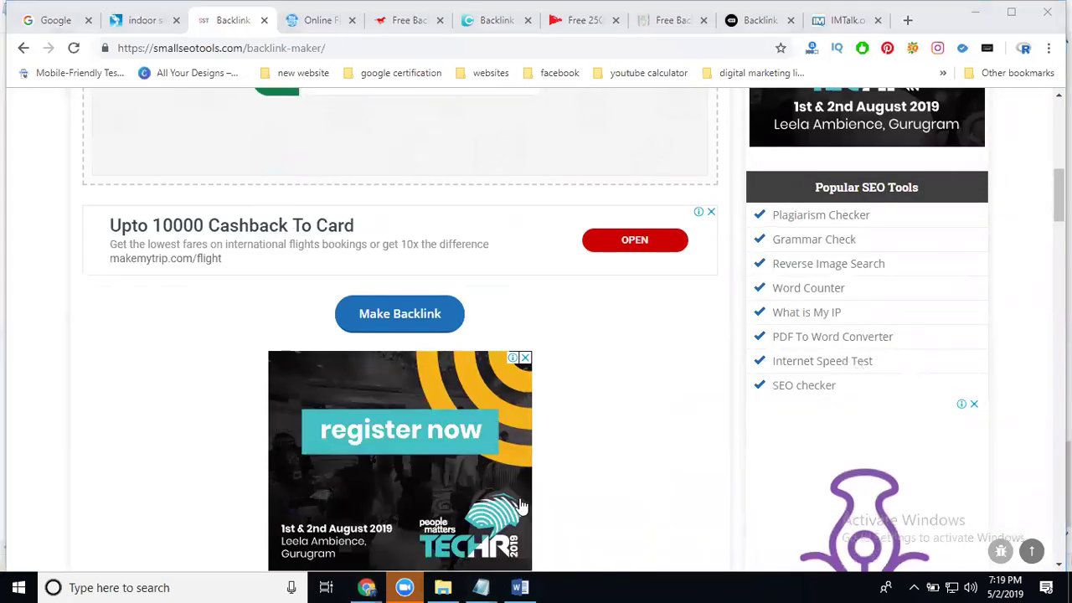
Replace Notepad's old blog link with the 4seasonswim.com address, prefixed by 'google.com/'
key(ctrl+a)
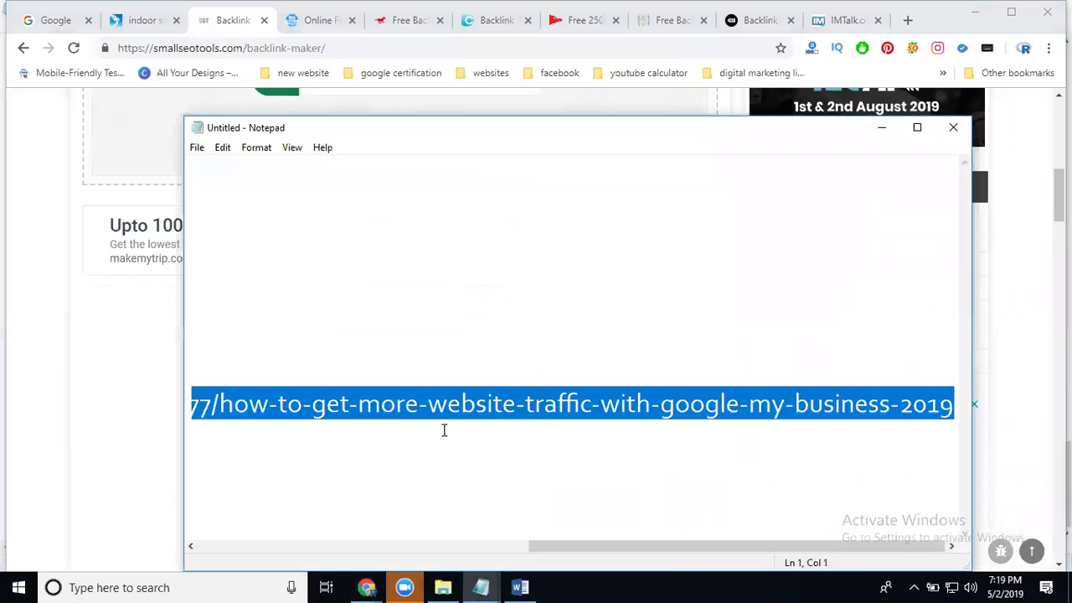
key(Delete)
text(https://www.4seasonswim.com/)
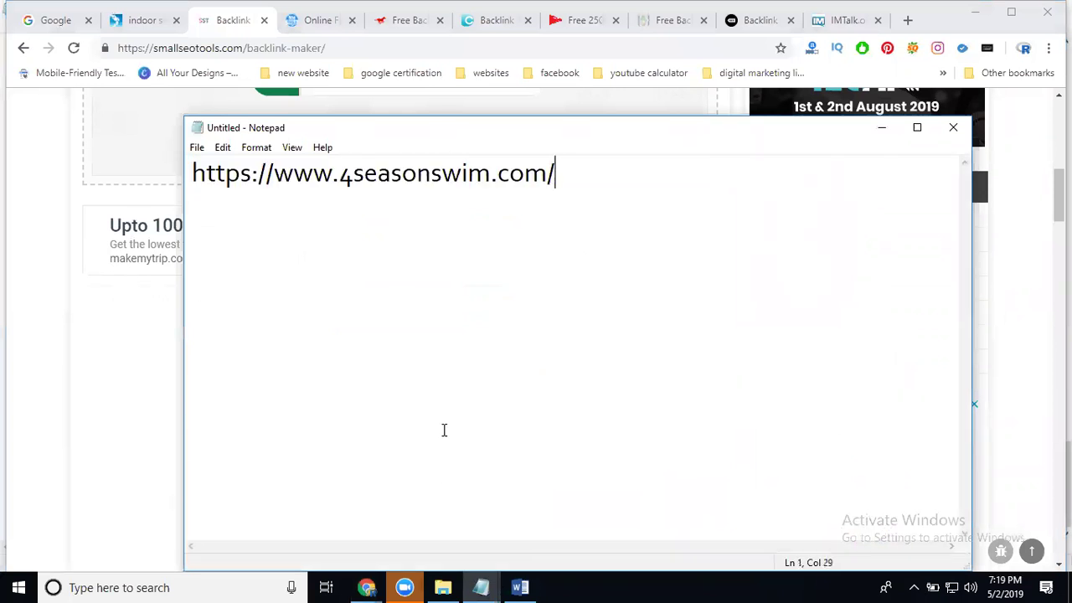
click(192, 172)
text(google.co)
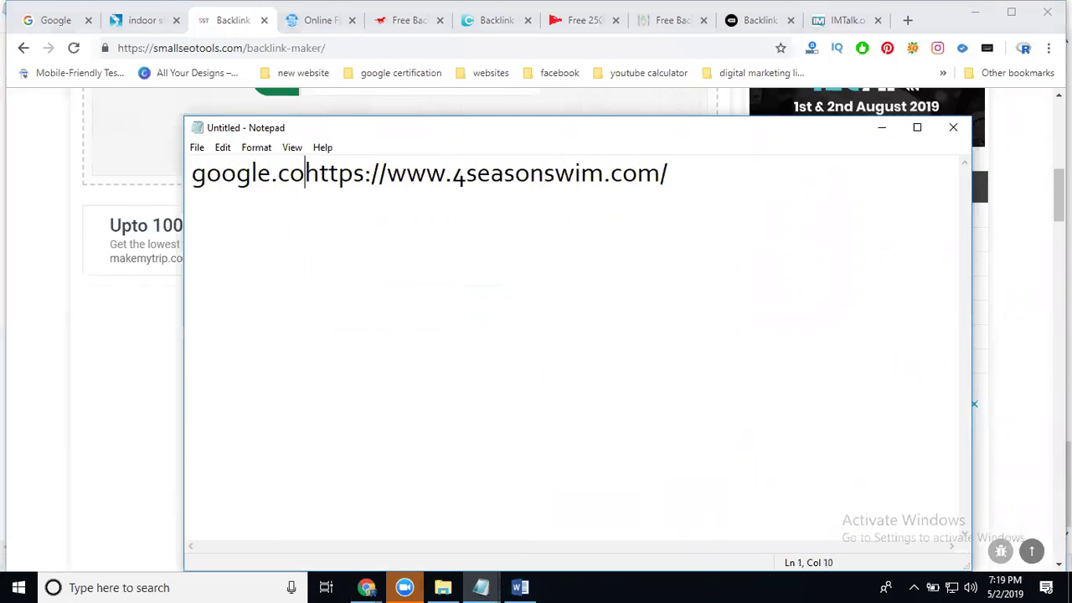
text(m/)
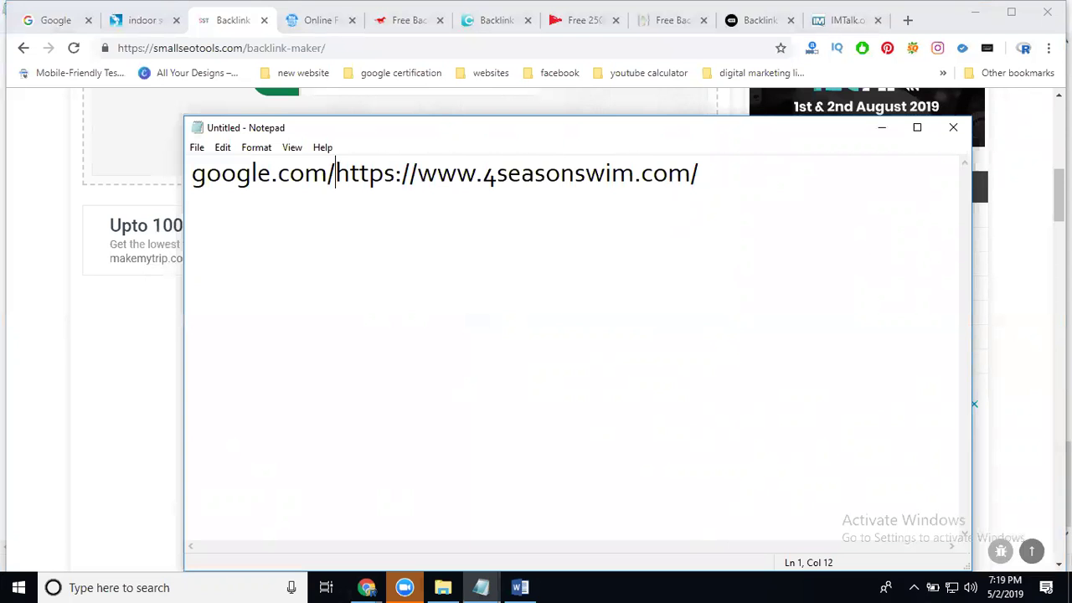
Run Make Backlink for 4seasonswim.com in SmallSEOTools and scroll through the results table
click(891, 129)
scroll(377, 176, up, 1)
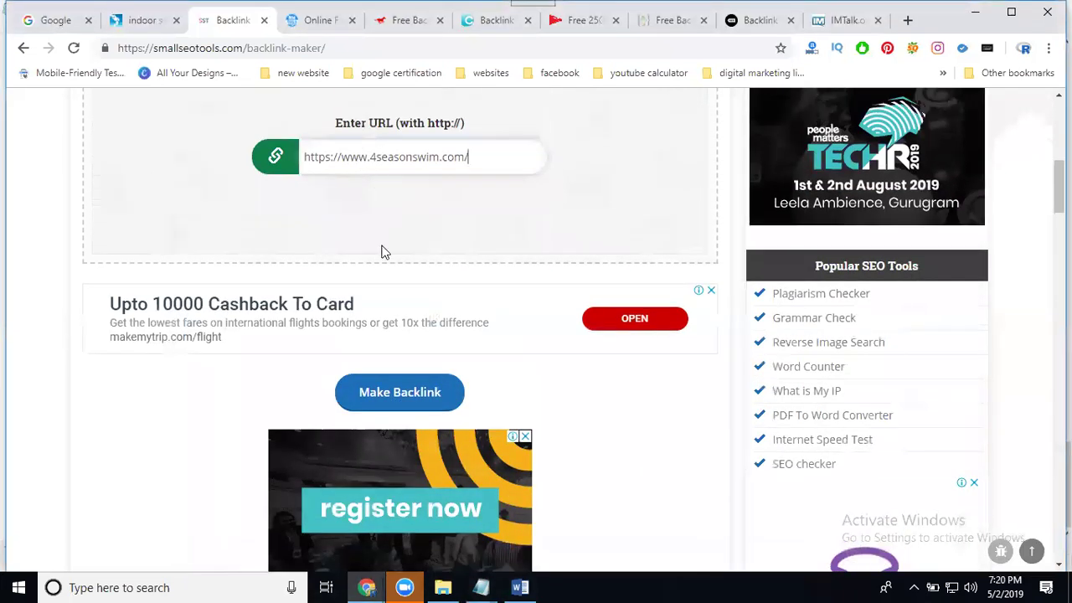
click(394, 394)
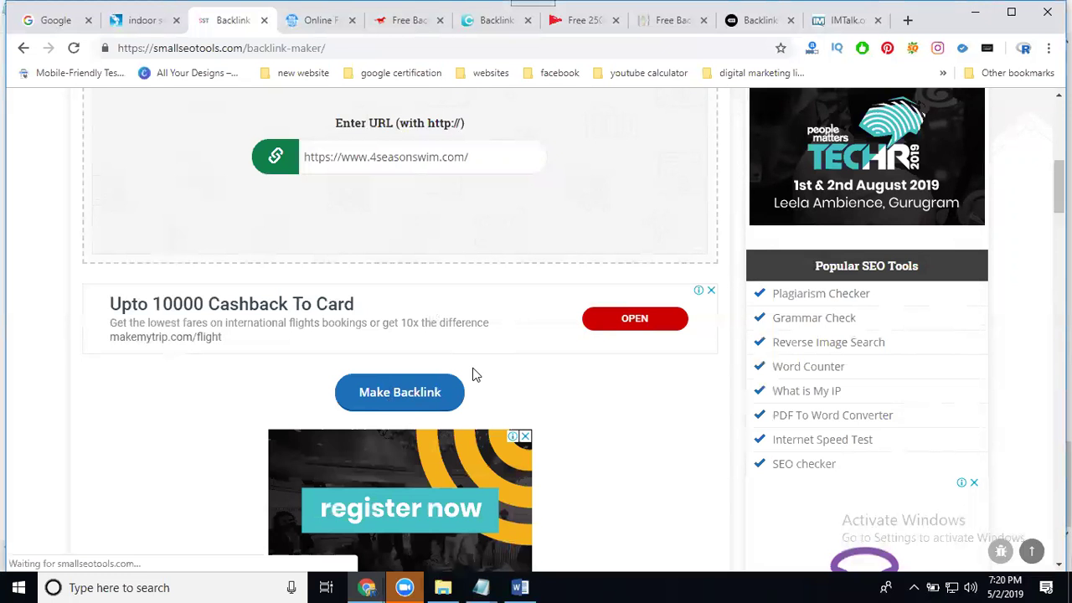
scroll(472, 375, down, 1)
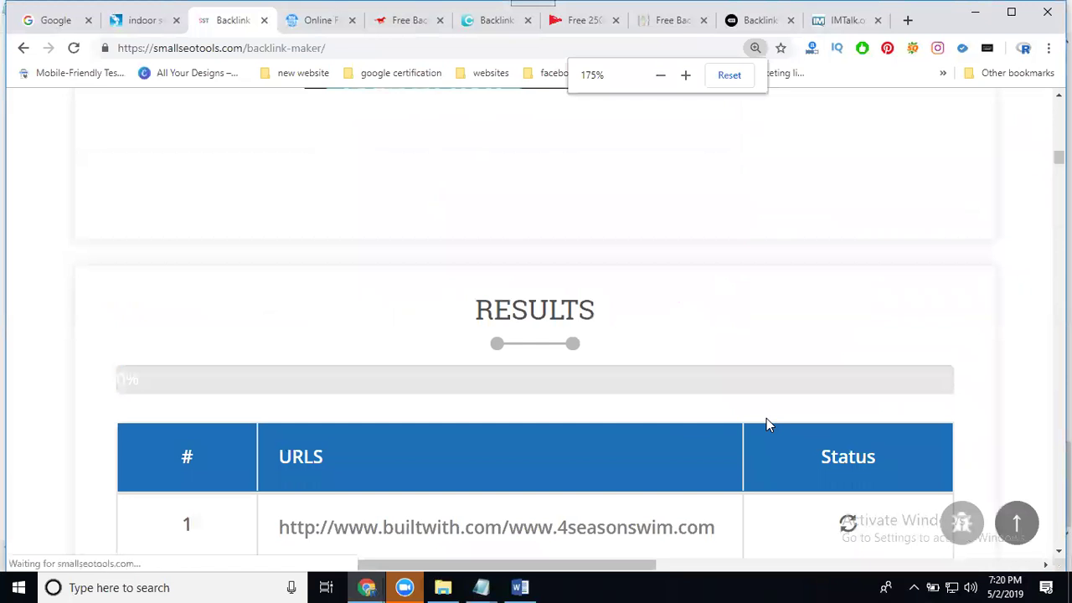
scroll(766, 424, down, 2)
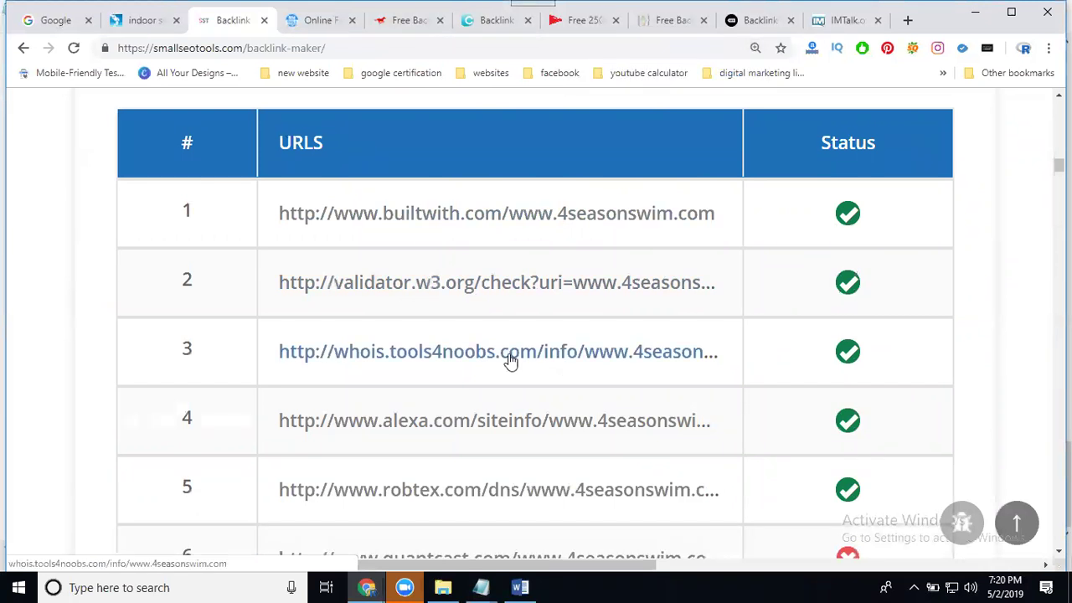
scroll(482, 344, down, 2)
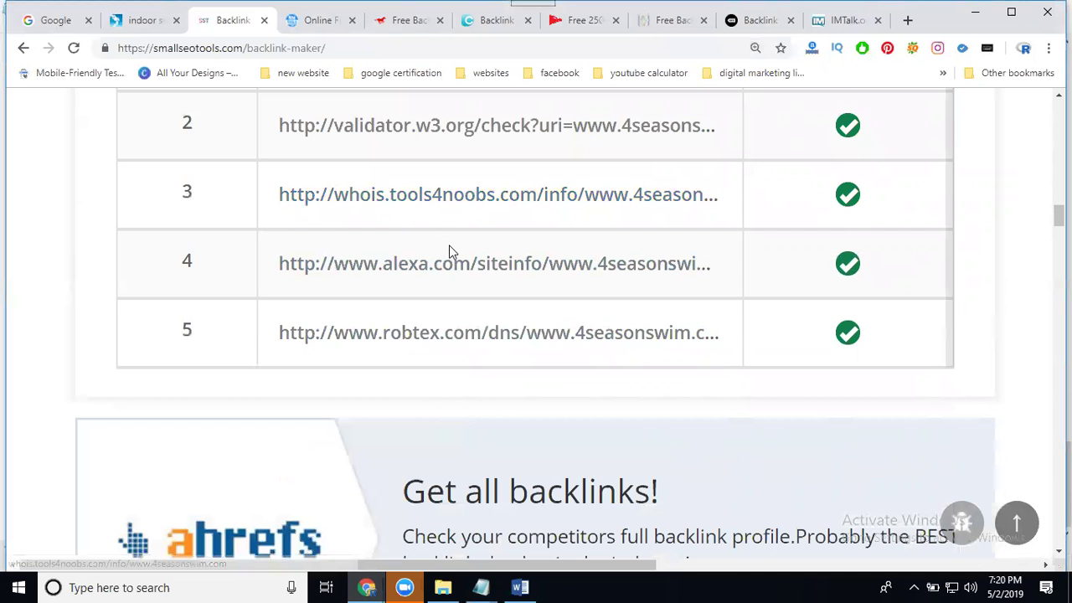
scroll(450, 251, down, 2)
scroll(452, 251, down, 2)
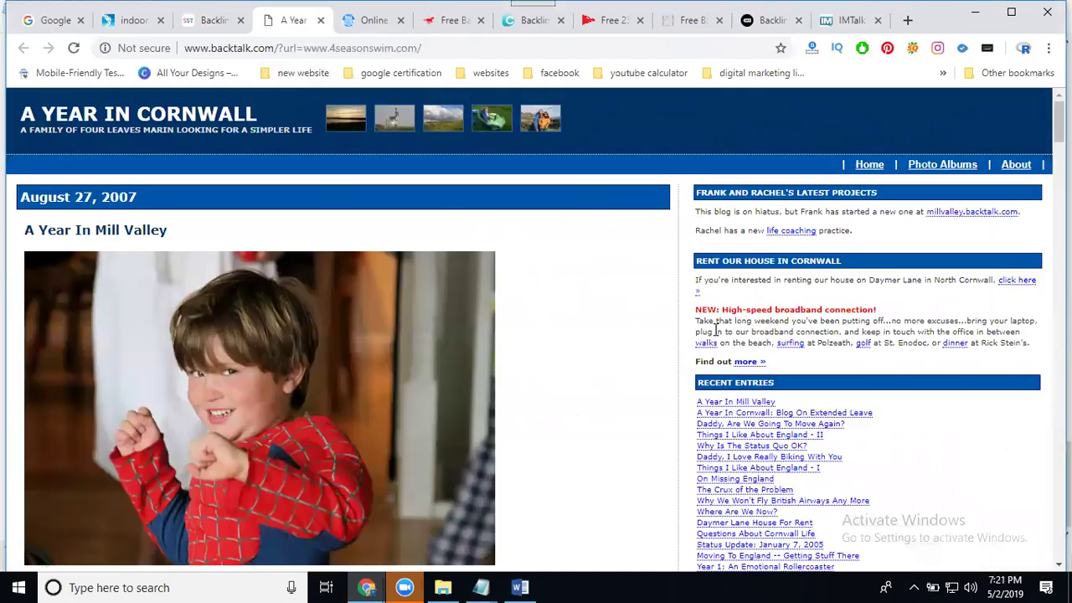
scroll(716, 329, down, 2)
scroll(719, 305, down, 2)
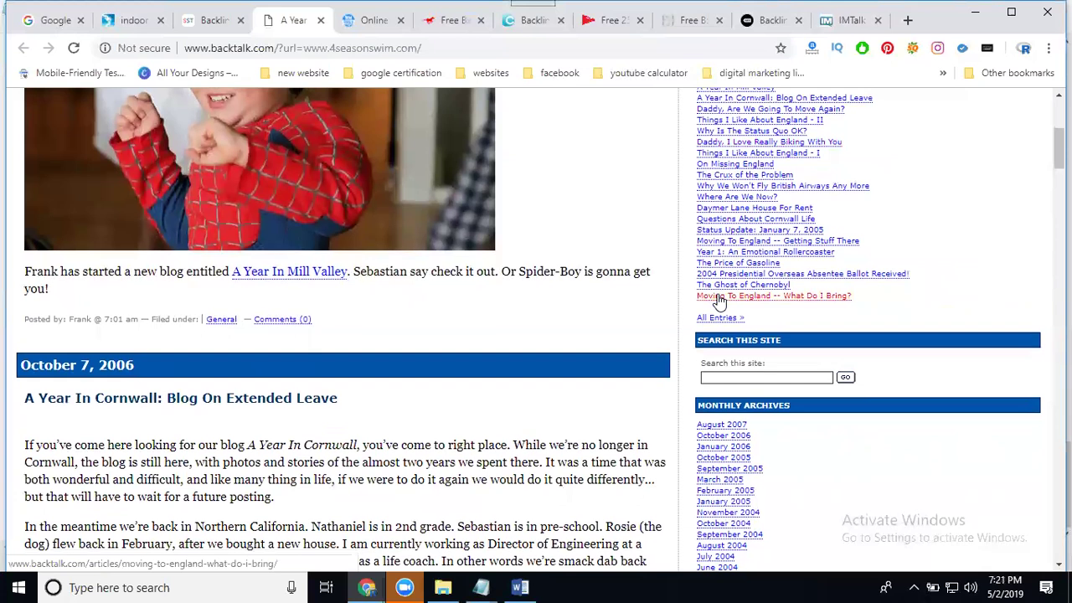
scroll(718, 302, down, 2)
scroll(687, 304, down, 3)
scroll(652, 306, up, 2)
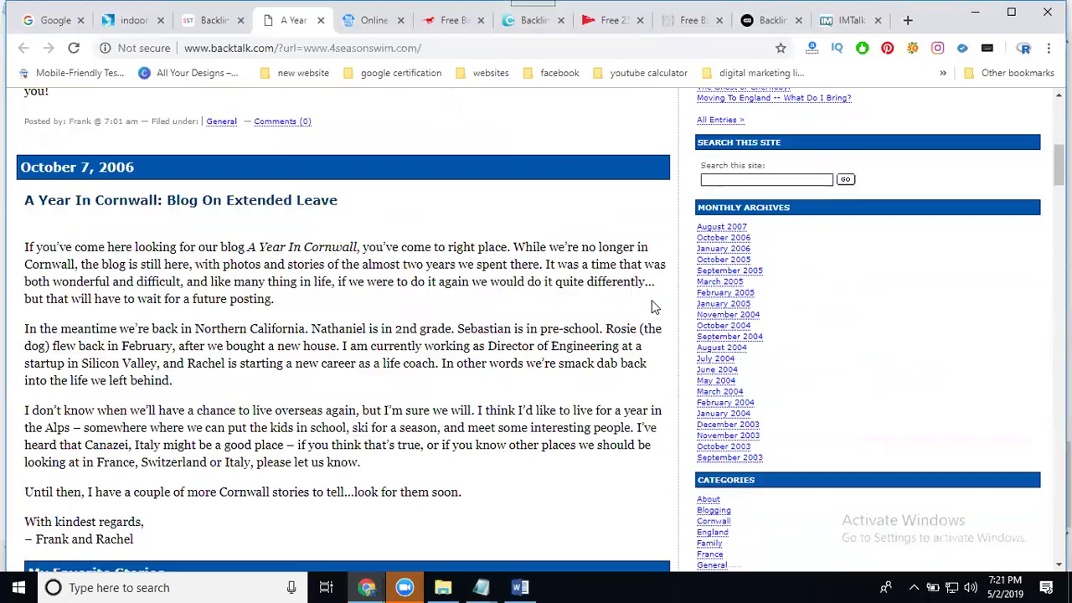
scroll(652, 307, up, 5)
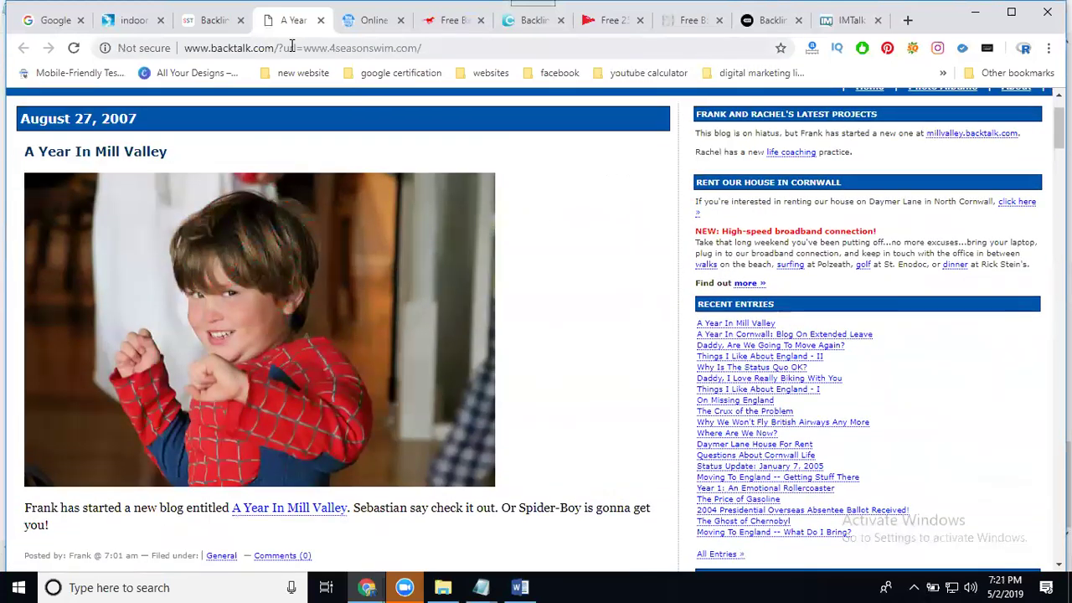
drag(292, 48, 427, 48)
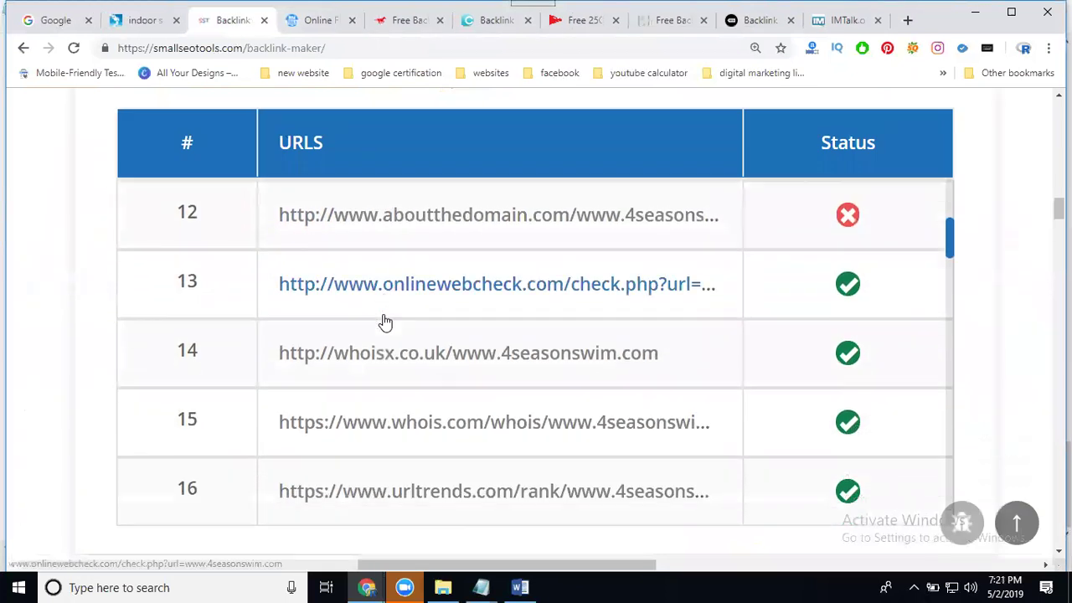
scroll(383, 318, down, 3)
scroll(394, 335, down, 1)
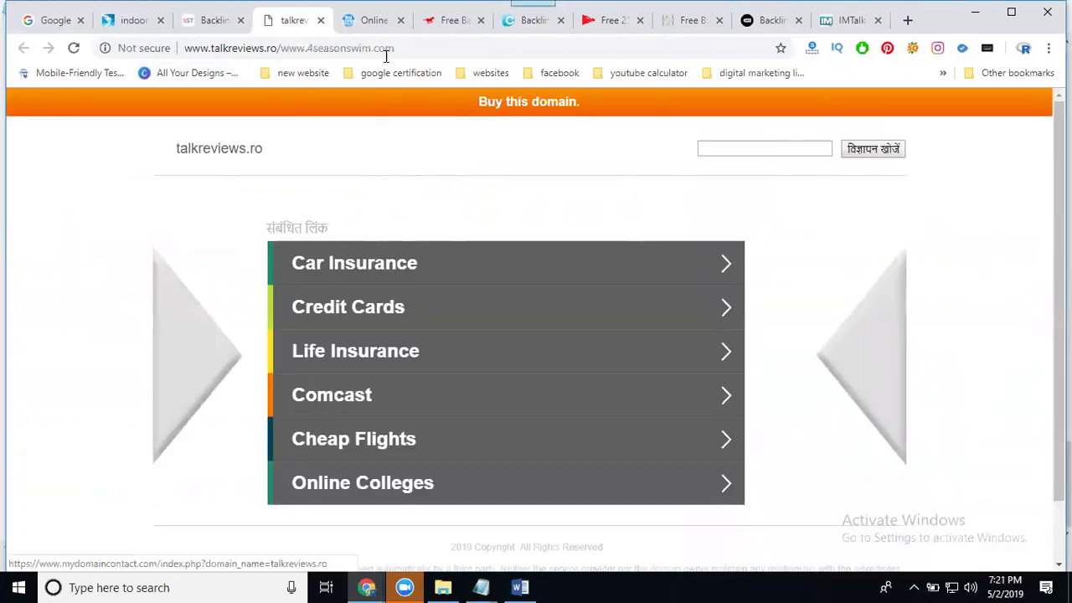
click(323, 21)
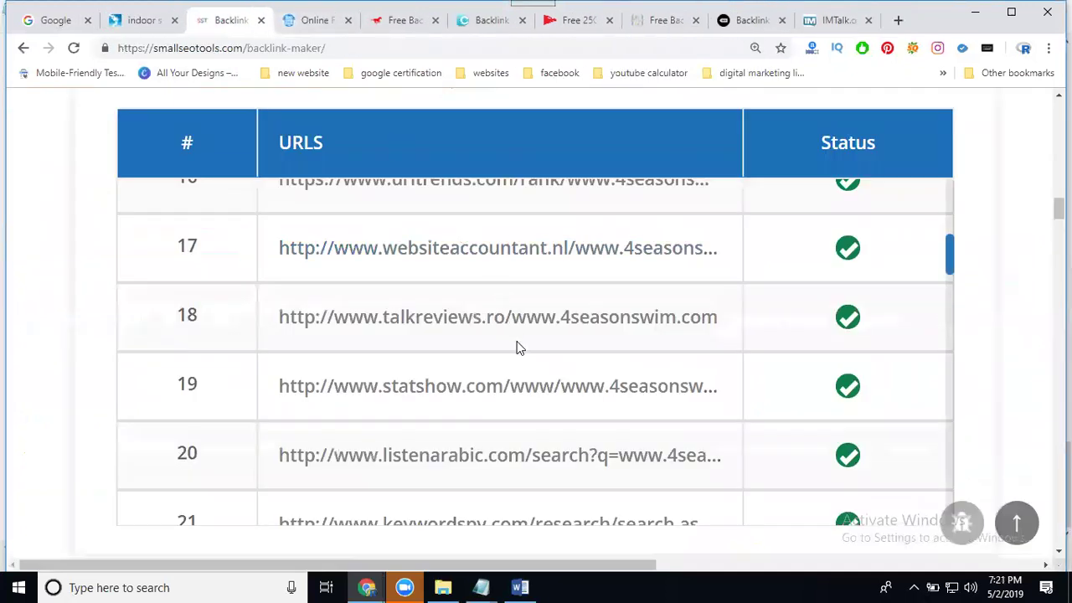
Open the websitedown.info result in a background tab, check it, and close it
scroll(515, 347, down, 2)
scroll(516, 347, down, 2)
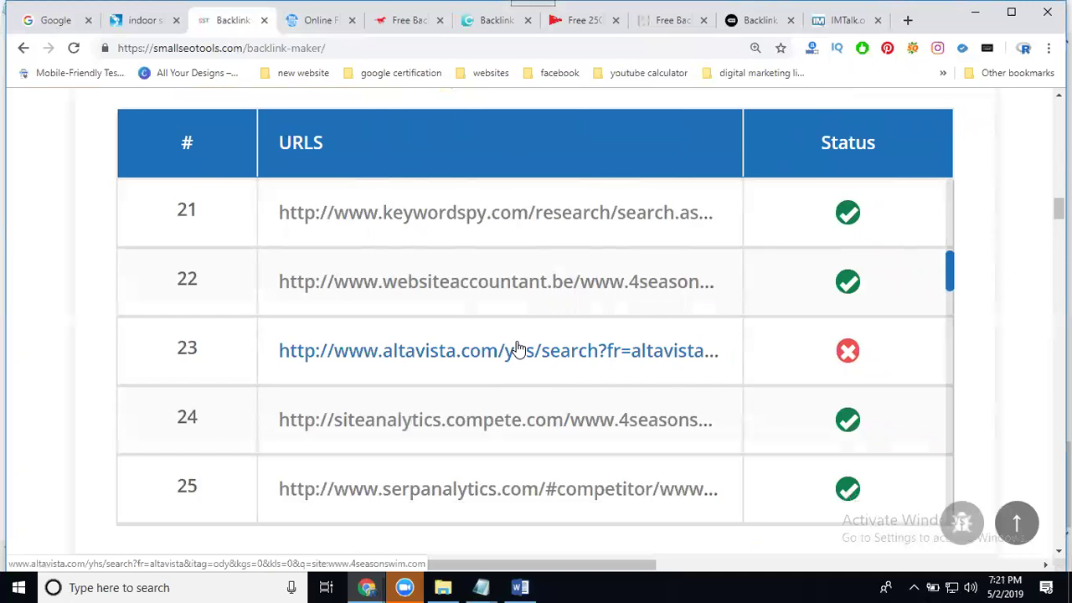
scroll(517, 347, down, 1)
scroll(516, 348, down, 4)
scroll(502, 352, down, 1)
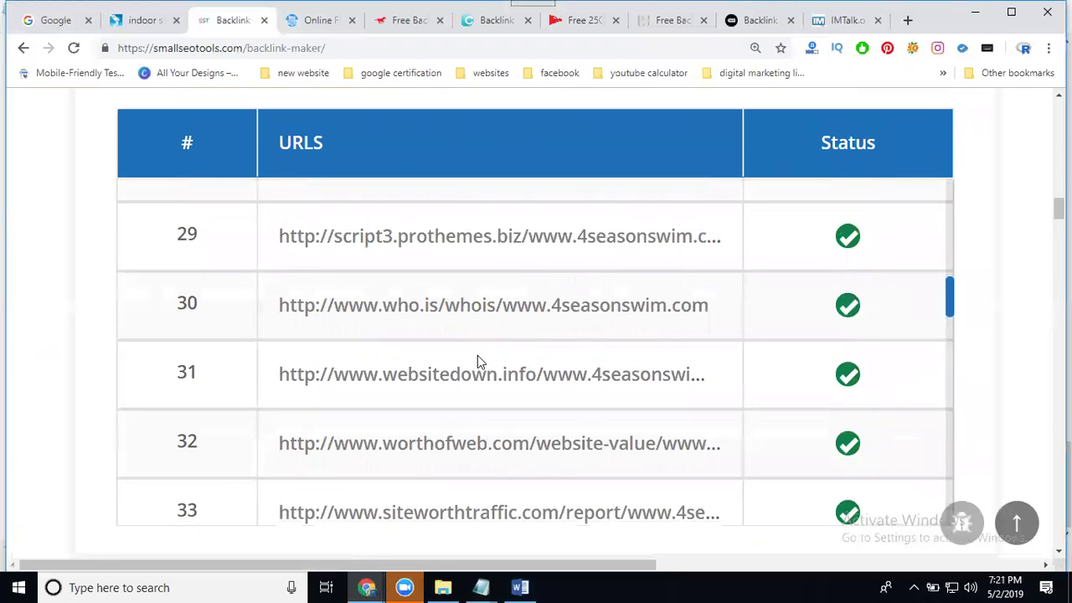
middle_click(478, 375)
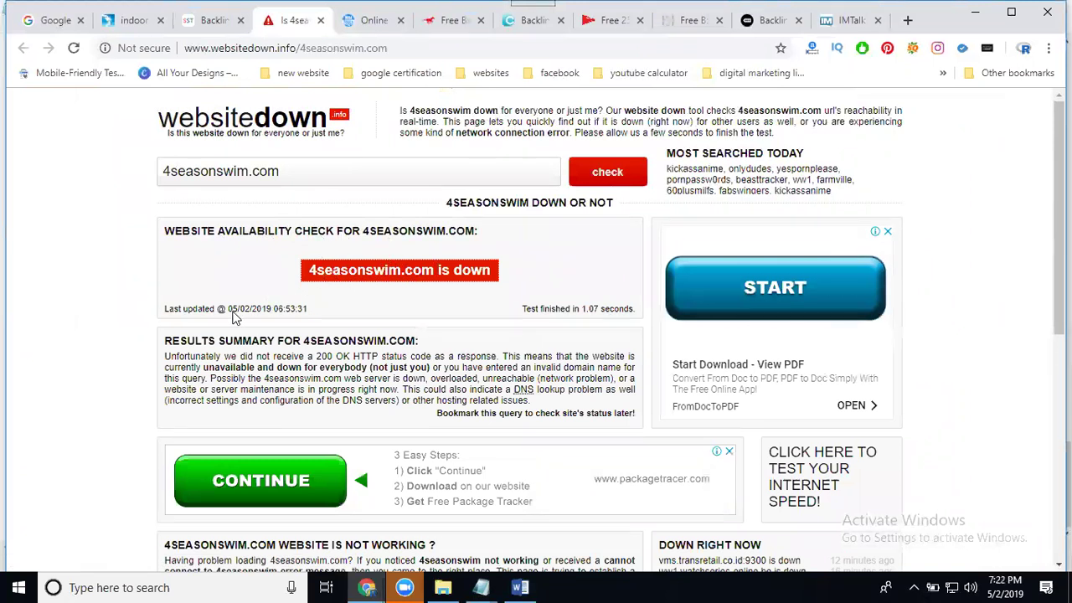
click(320, 21)
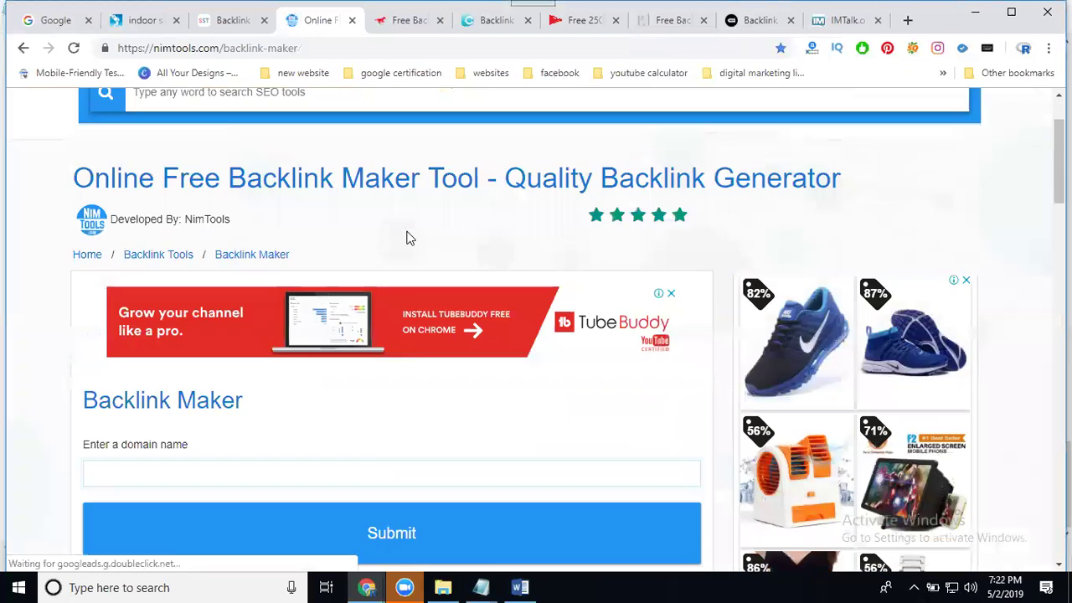
scroll(284, 249, down, 2)
Paste 4seasonswim.com into NimTools' domain box and generate backlinks
click(244, 265)
text(https://www.4seasonswim.com/)
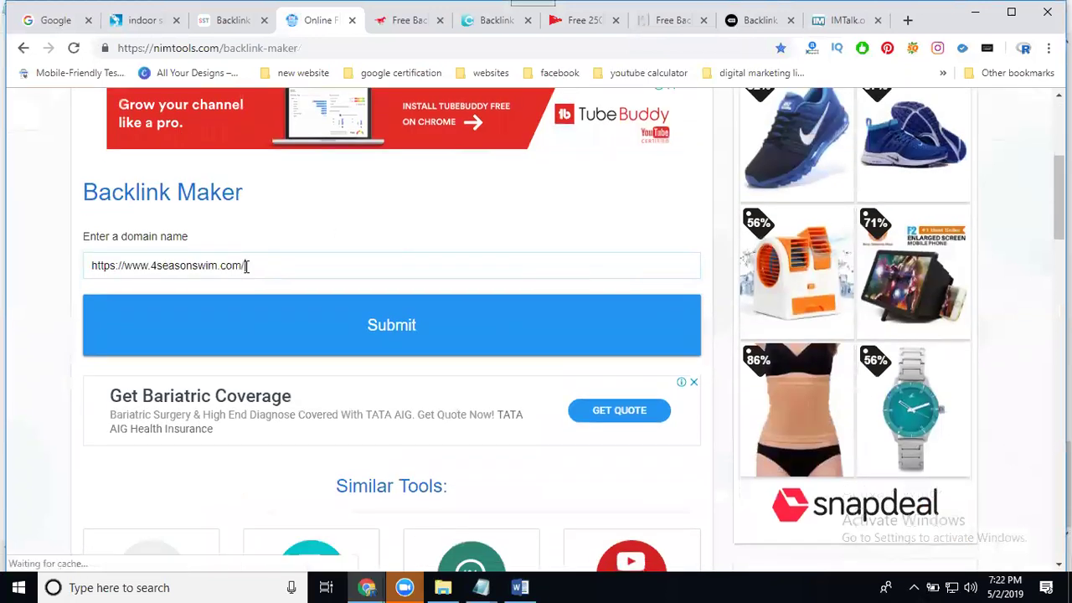
click(283, 328)
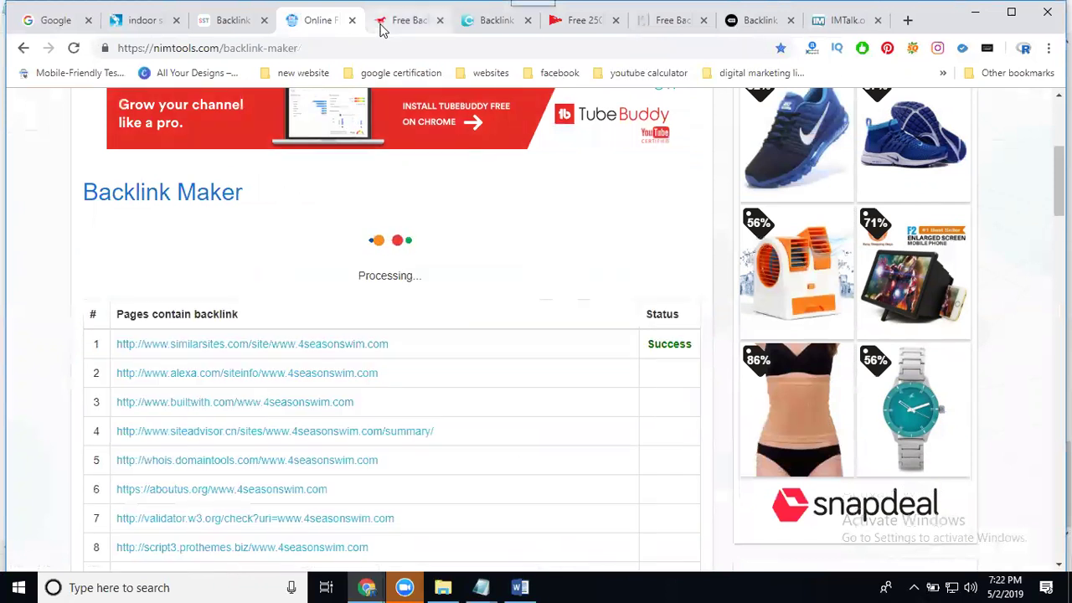
Paste 4seasonswim.com into SEO Wagon's Backlink Maker and generate its backlinks
click(381, 26)
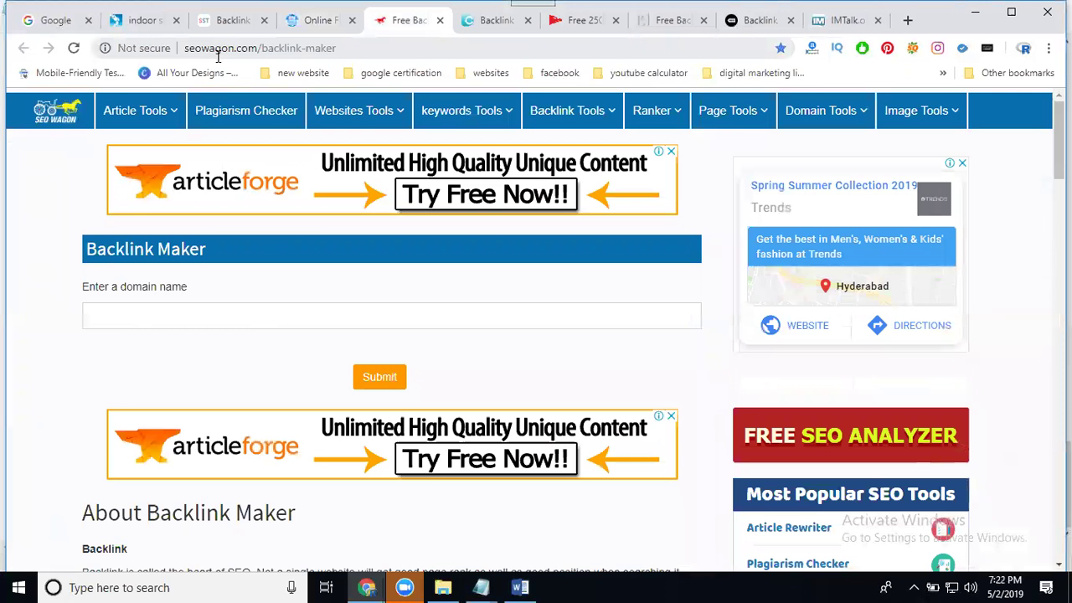
click(242, 312)
text(https://www.4seasonswim.com/)
click(388, 380)
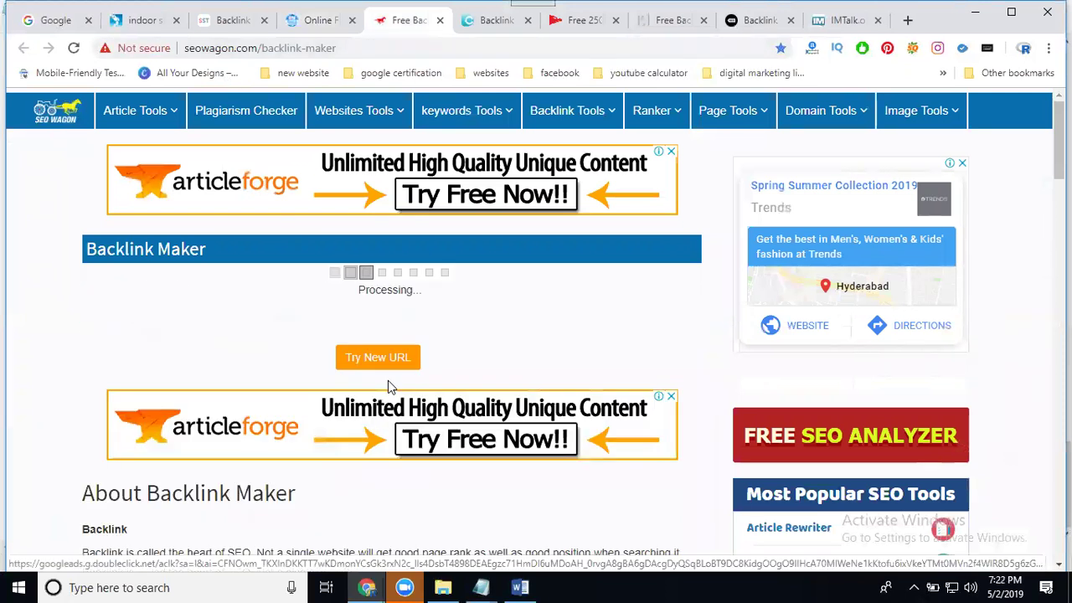
scroll(653, 302, down, 2)
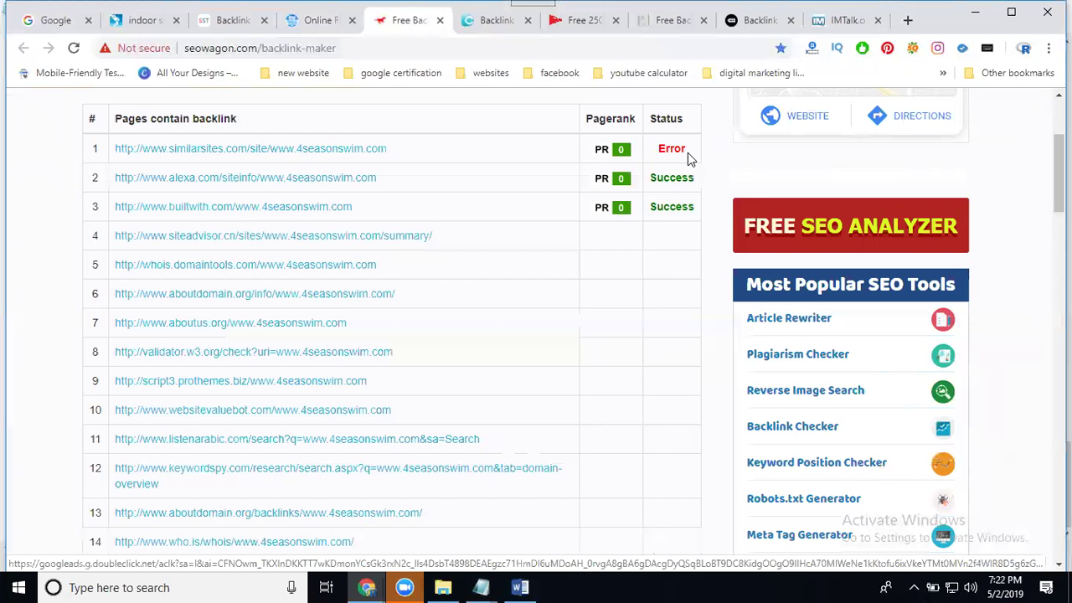
From the NimTools results, translate the Arabic-learning backlink page into English
click(309, 26)
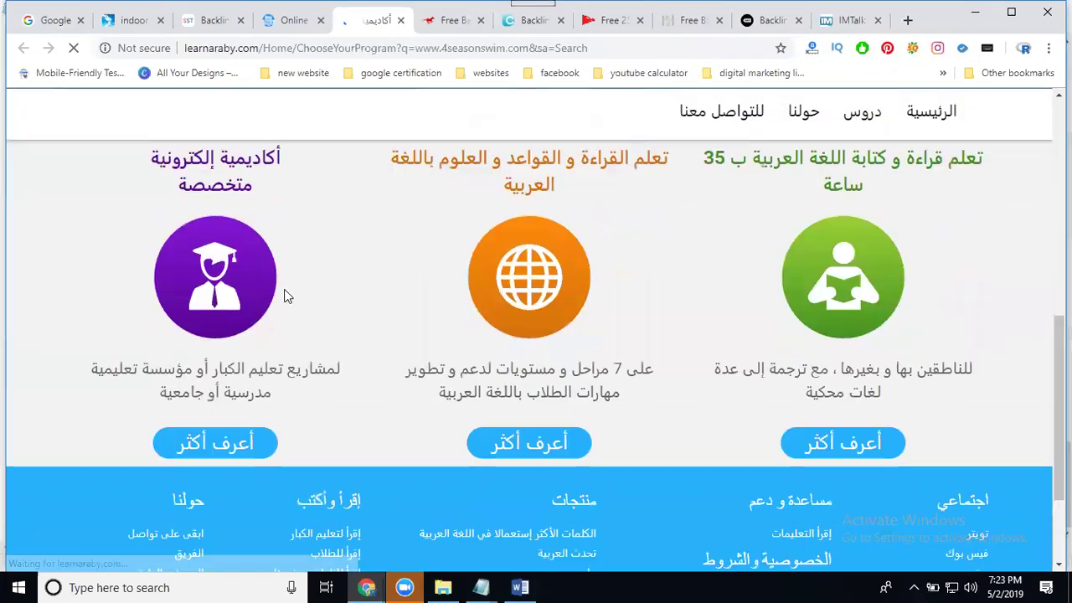
scroll(383, 301, up, 1)
scroll(553, 305, up, 2)
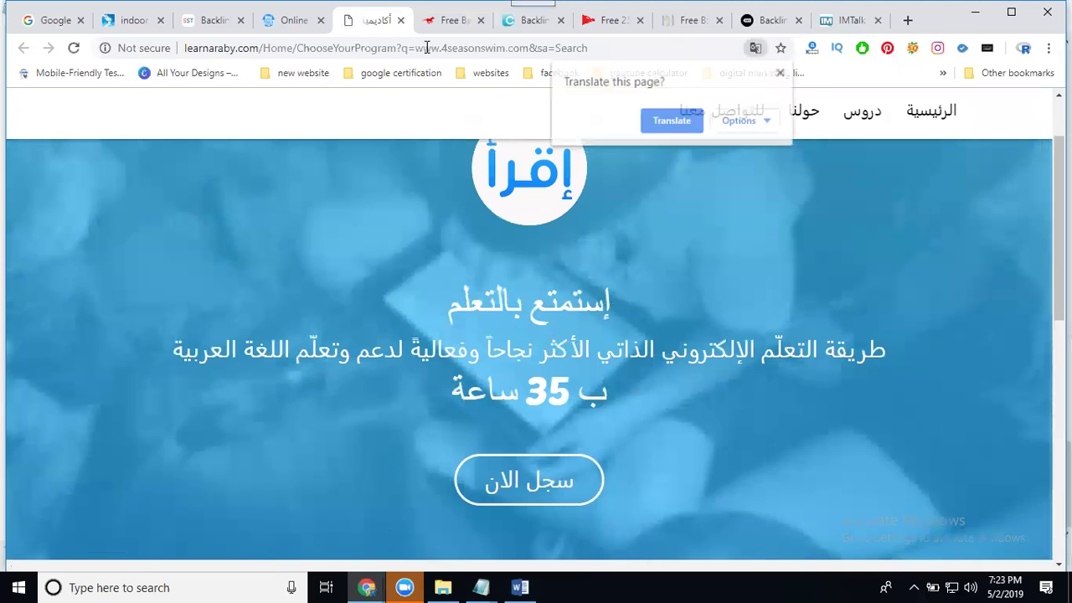
click(683, 122)
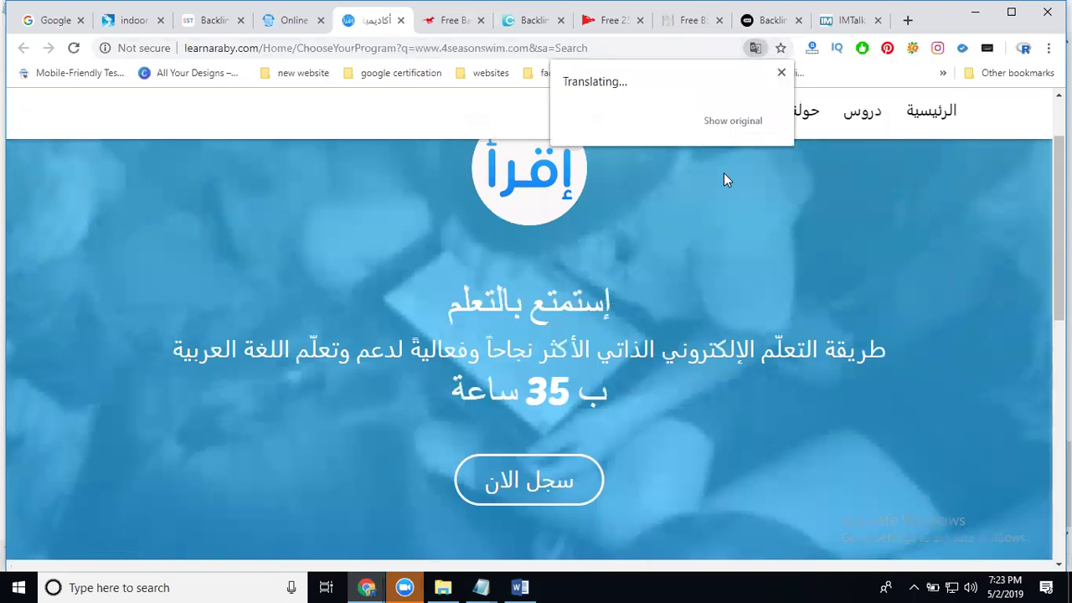
click(781, 74)
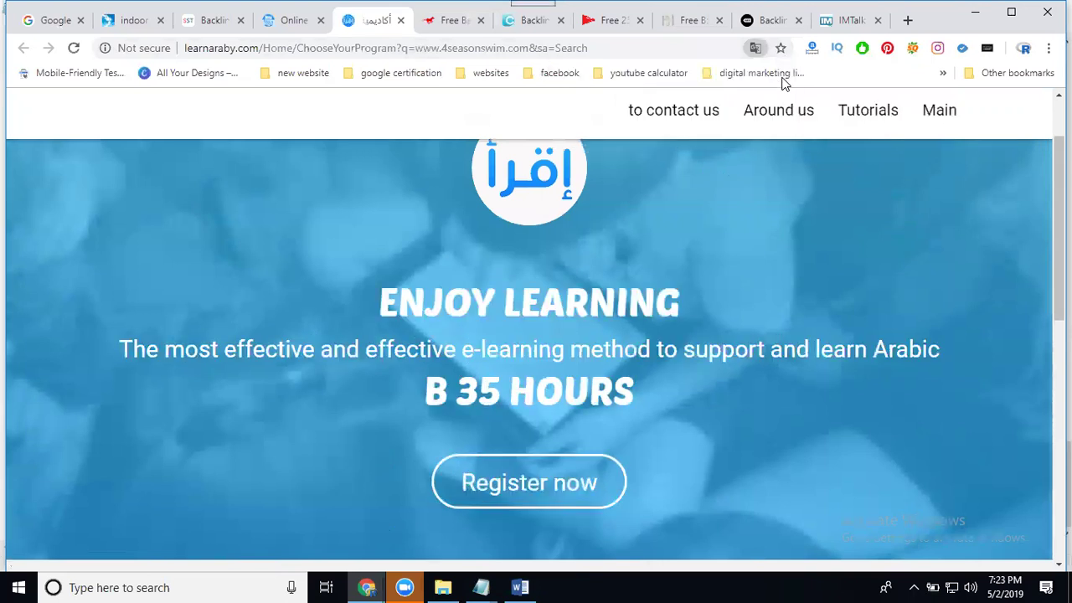
Scroll the translated learnaraby.com page, mark its site name in the address, and close it
scroll(670, 251, down, 3)
scroll(621, 282, down, 2)
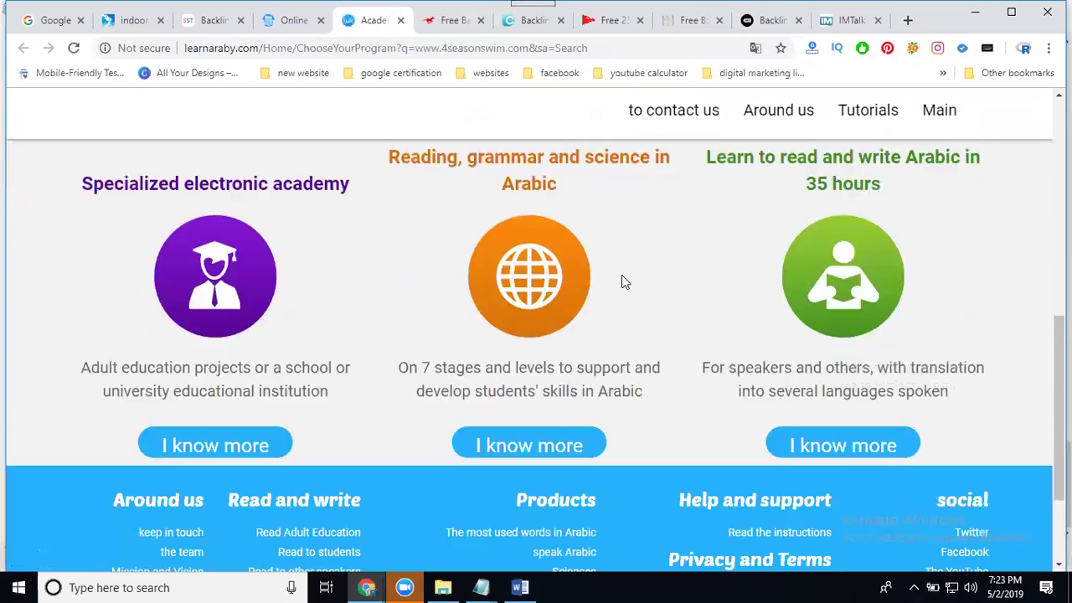
scroll(561, 296, down, 2)
scroll(560, 296, up, 5)
scroll(560, 296, up, 3)
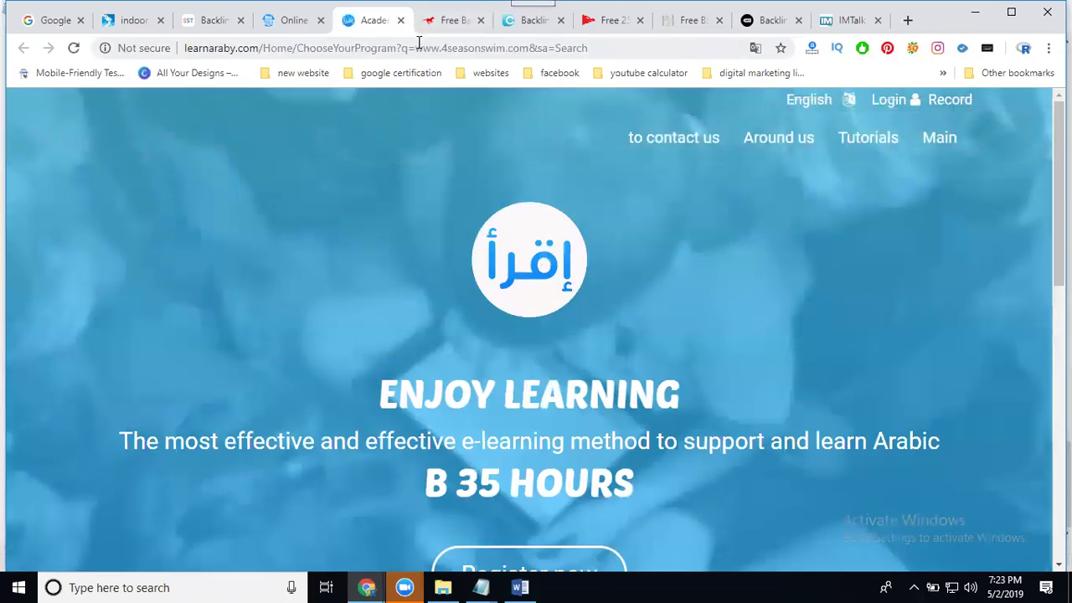
drag(416, 48, 520, 47)
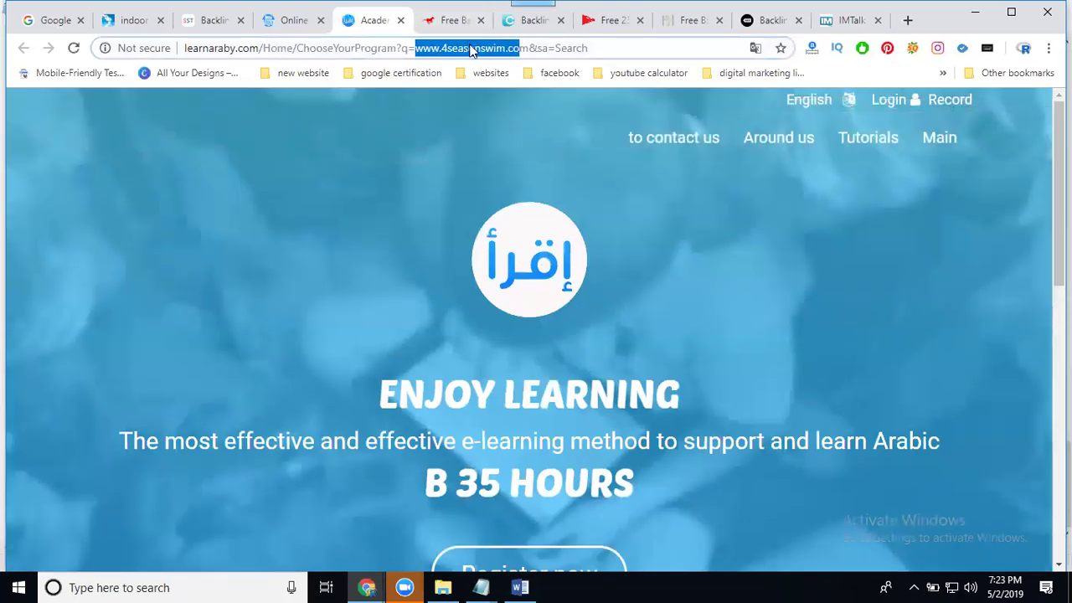
click(400, 20)
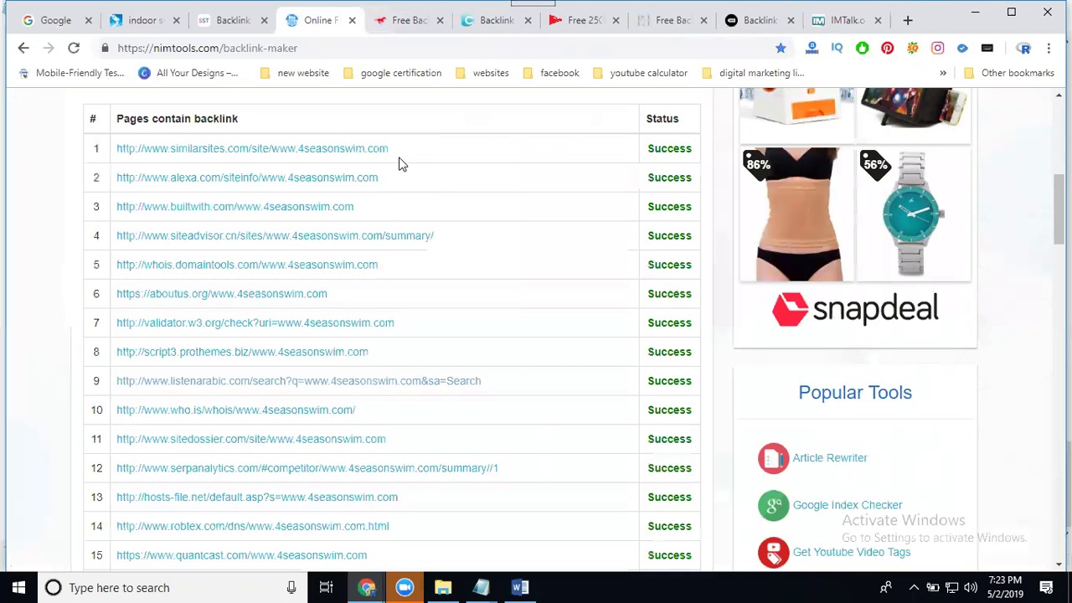
Review the SiteRanker and web.horde.to backlink pages, then close the 4seasonswim proxy page
scroll(386, 359, down, 1)
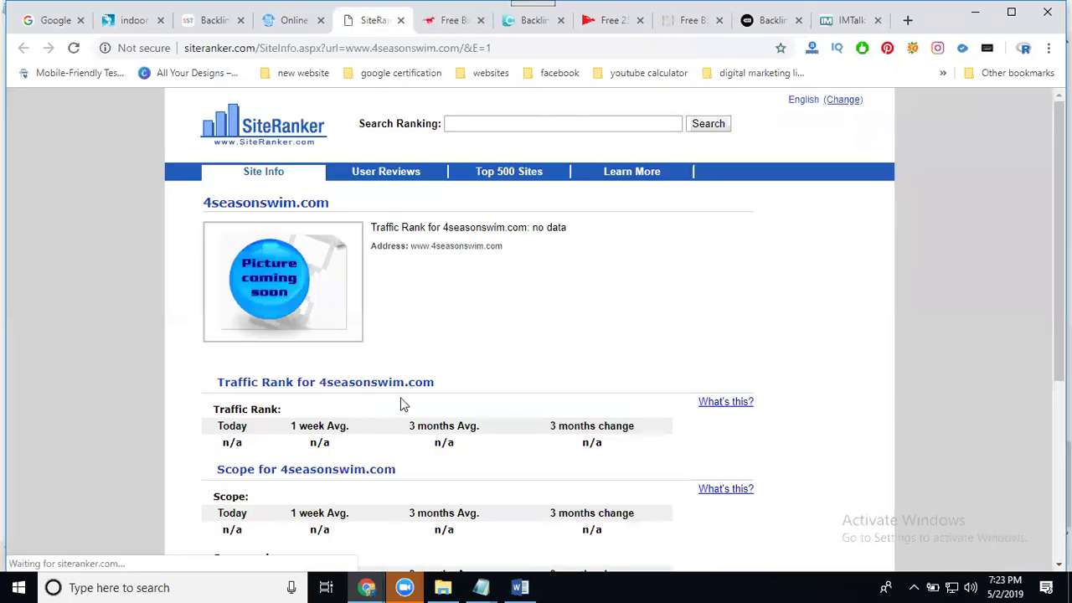
mouse_move(283, 280)
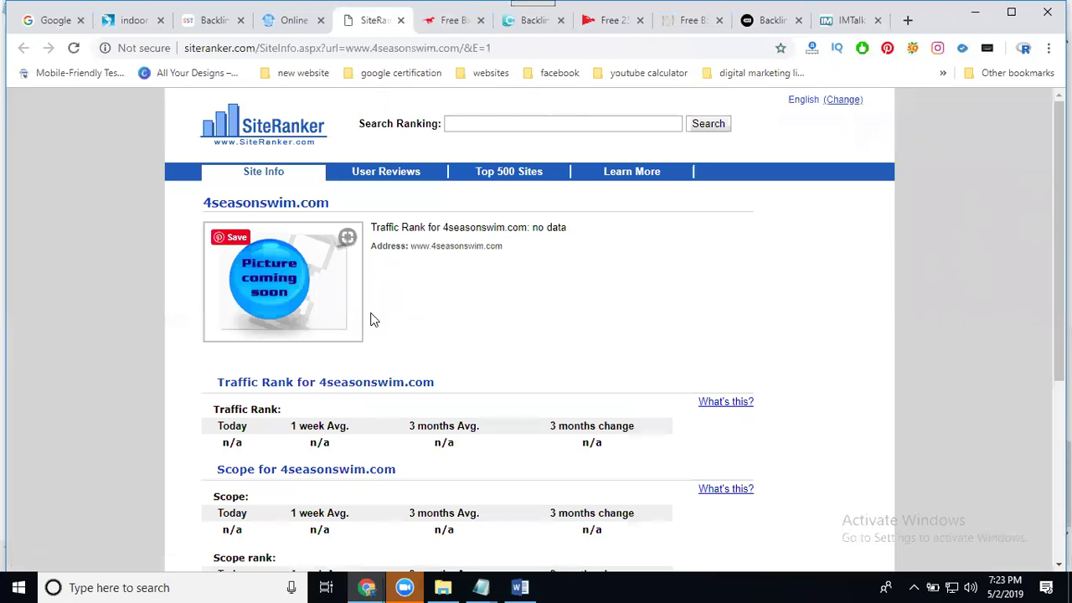
scroll(397, 252, down, 2)
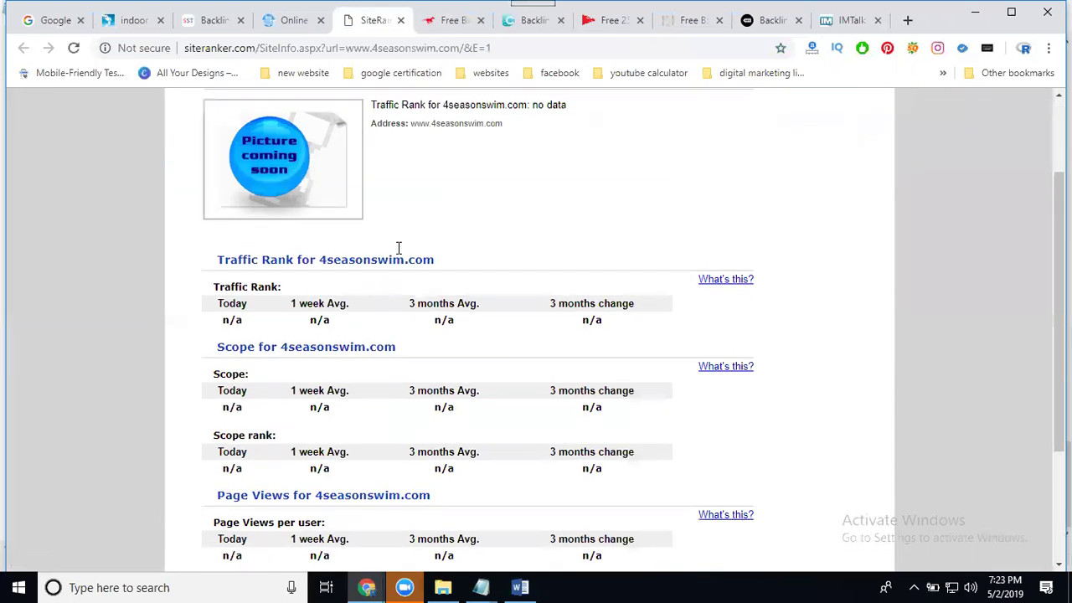
scroll(265, 300, down, 2)
scroll(365, 341, up, 3)
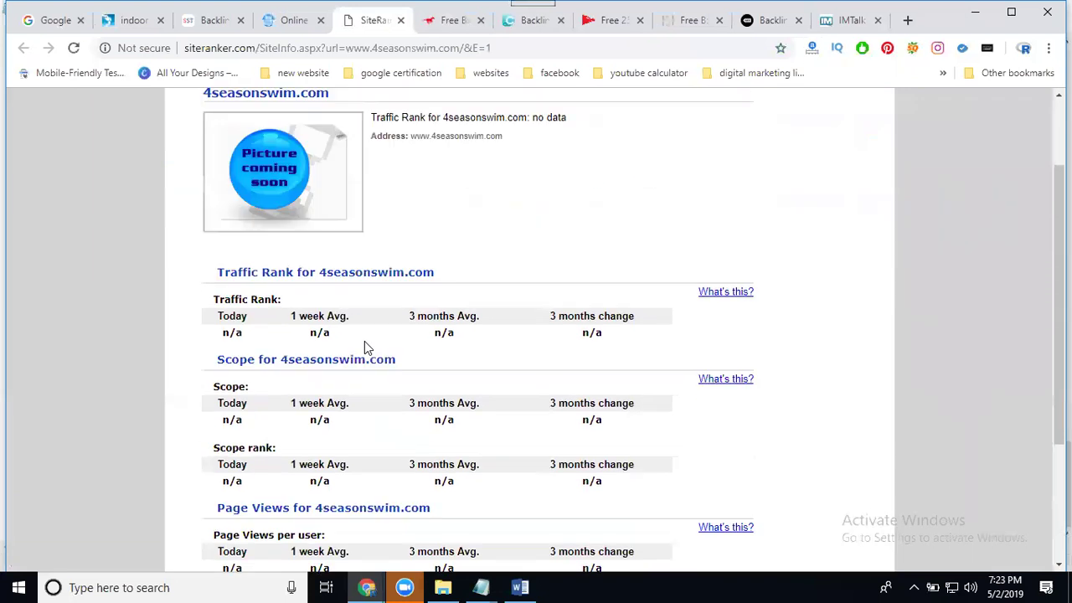
scroll(389, 275, up, 1)
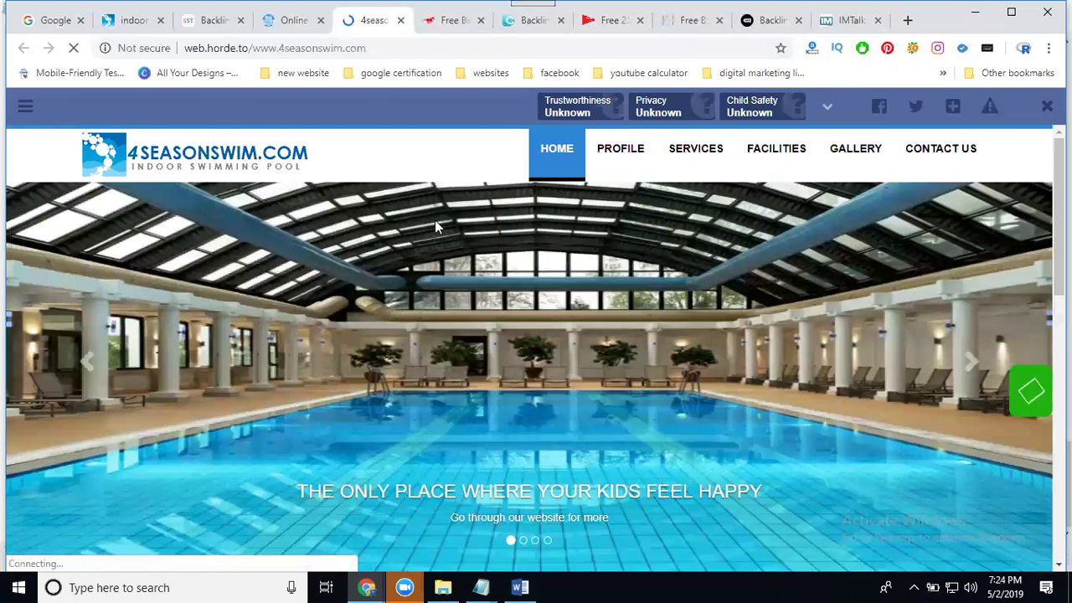
scroll(560, 269, down, 1)
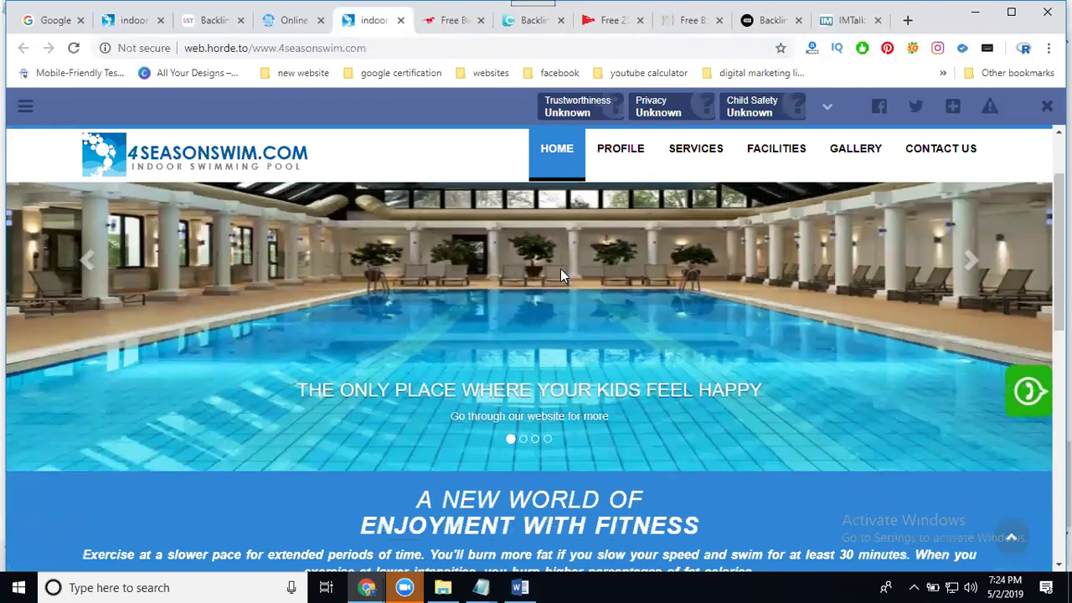
scroll(560, 269, down, 1)
scroll(561, 269, down, 3)
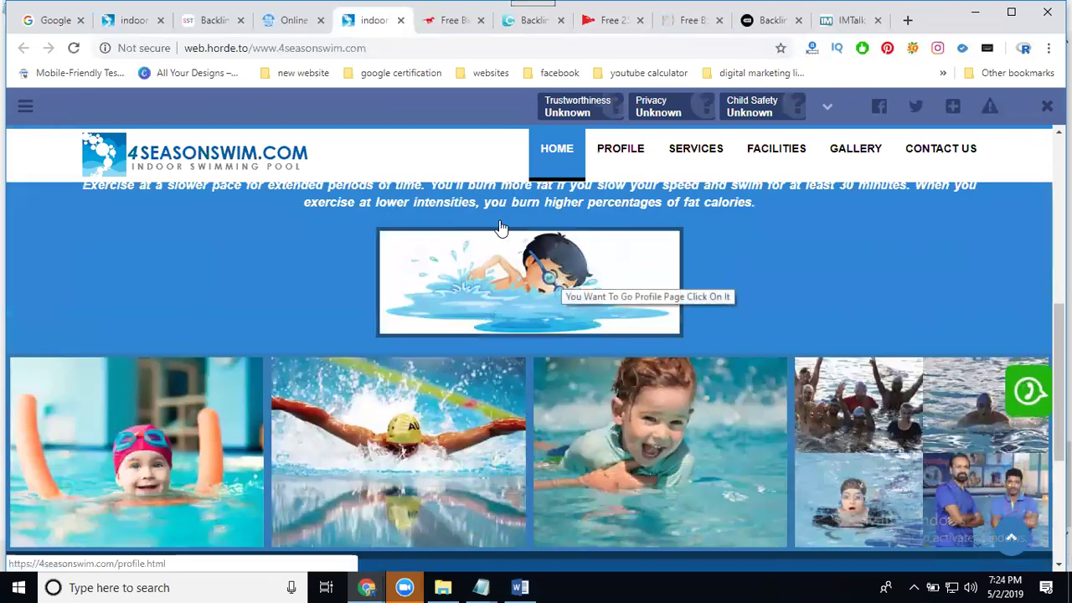
drag(208, 47, 372, 49)
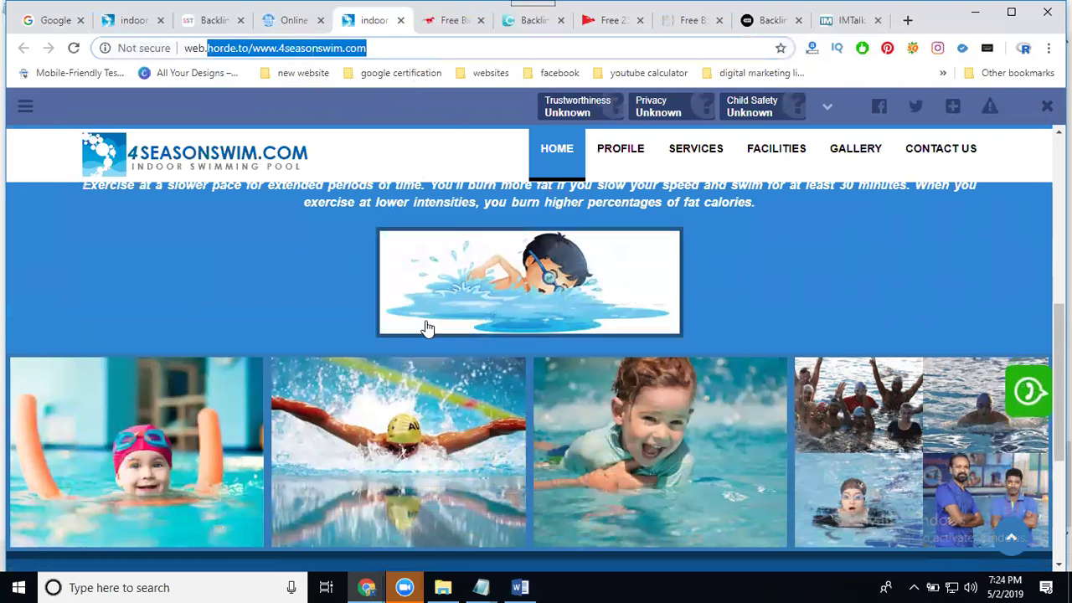
scroll(428, 327, up, 2)
scroll(427, 329, up, 3)
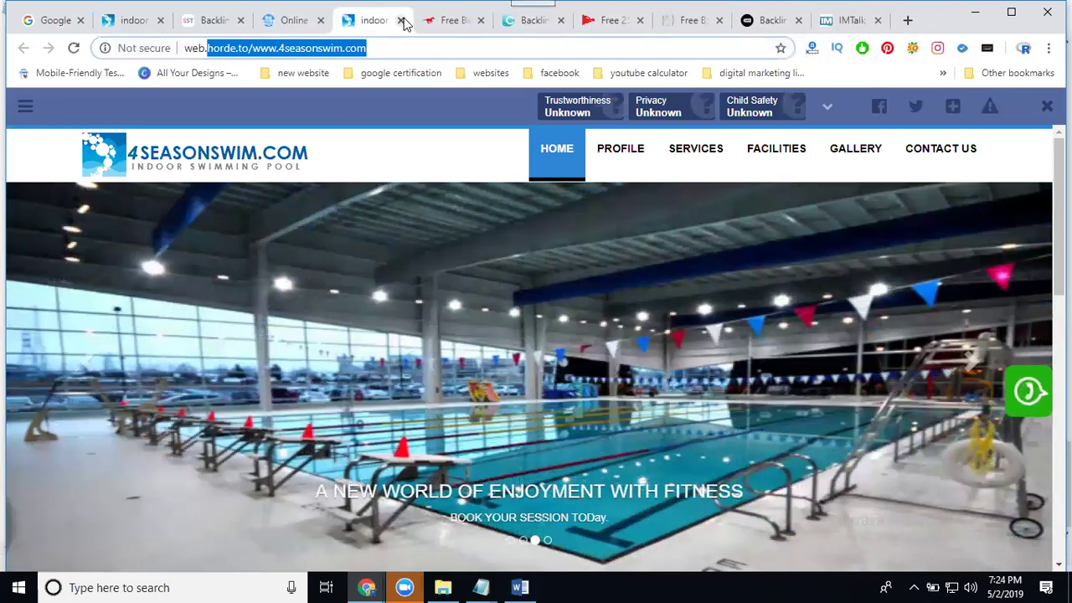
click(401, 21)
Check SEO Wagon's BuiltWith backlink page for 4seasonswim.com and close it
click(375, 21)
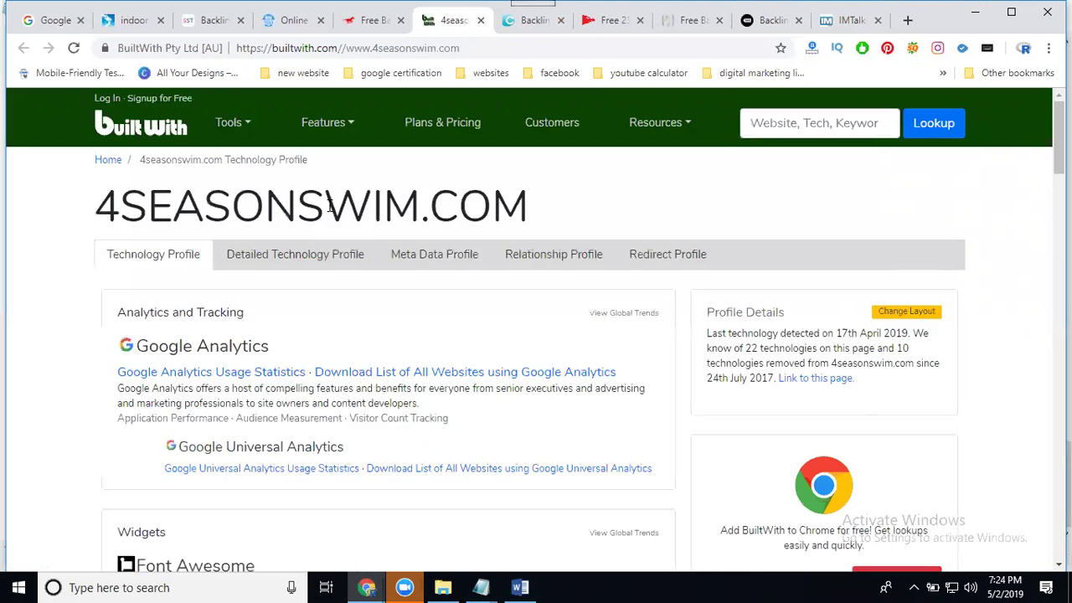
scroll(275, 304, down, 1)
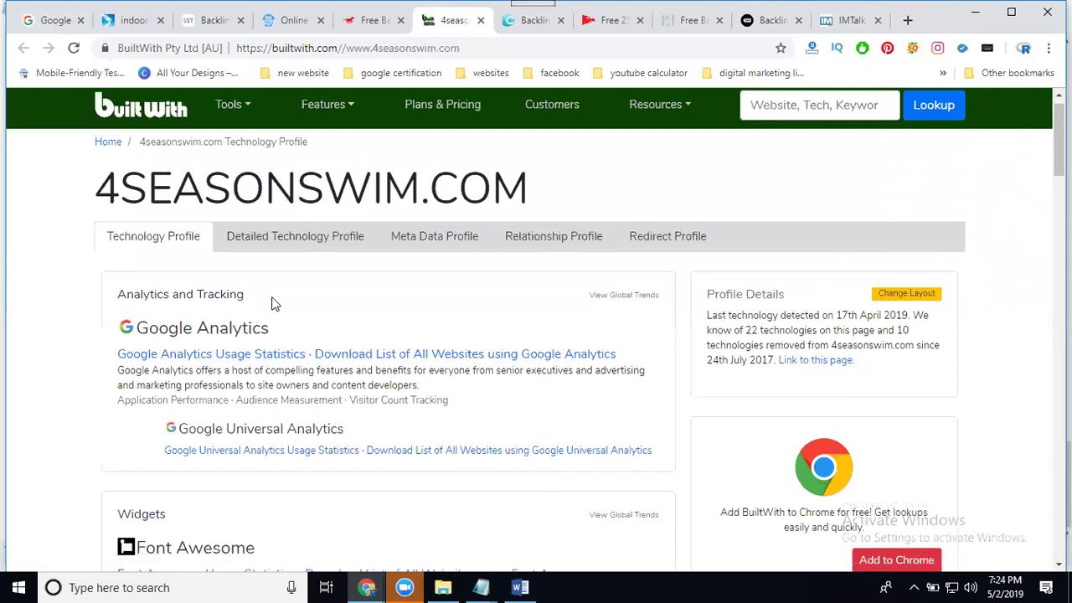
scroll(474, 324, down, 4)
scroll(460, 331, down, 3)
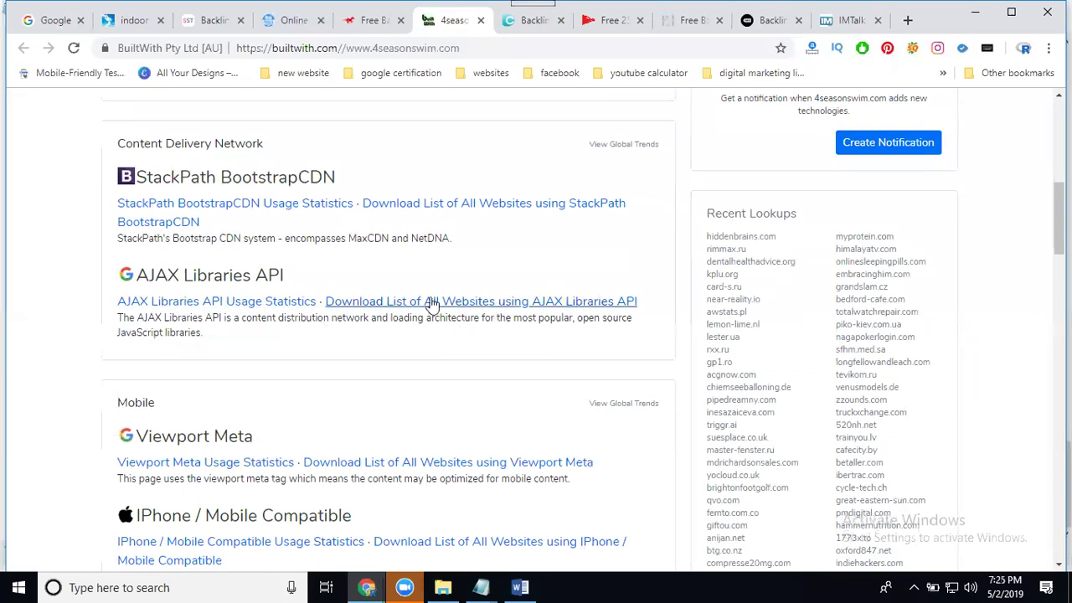
click(481, 20)
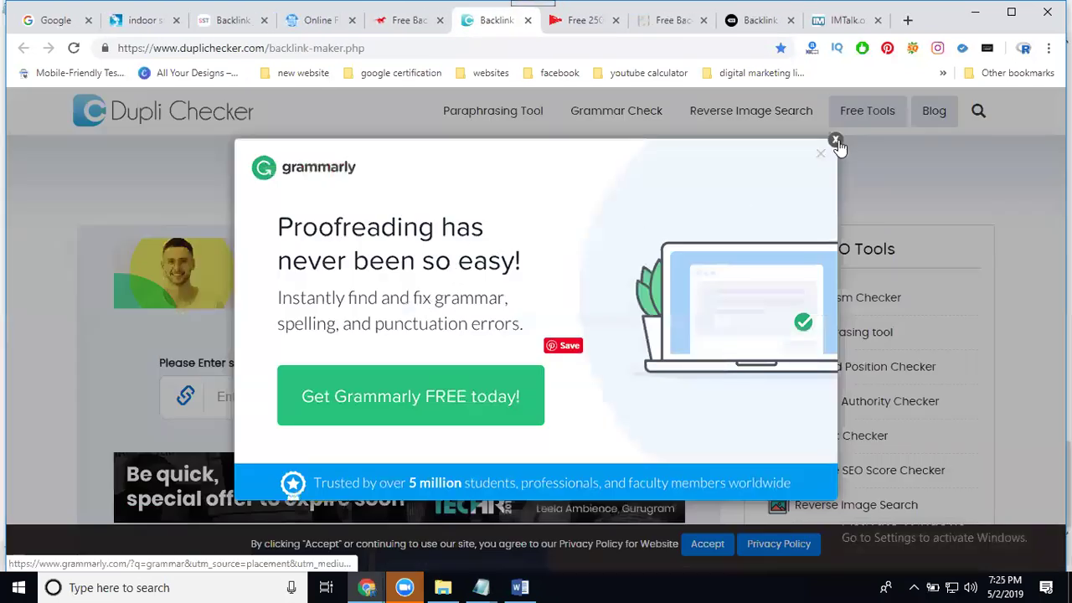
Dismiss the Grammarly ad, generate DupliChecker backlinks for 4seasonswim.com, and scroll through the results
click(837, 141)
scroll(371, 192, down, 2)
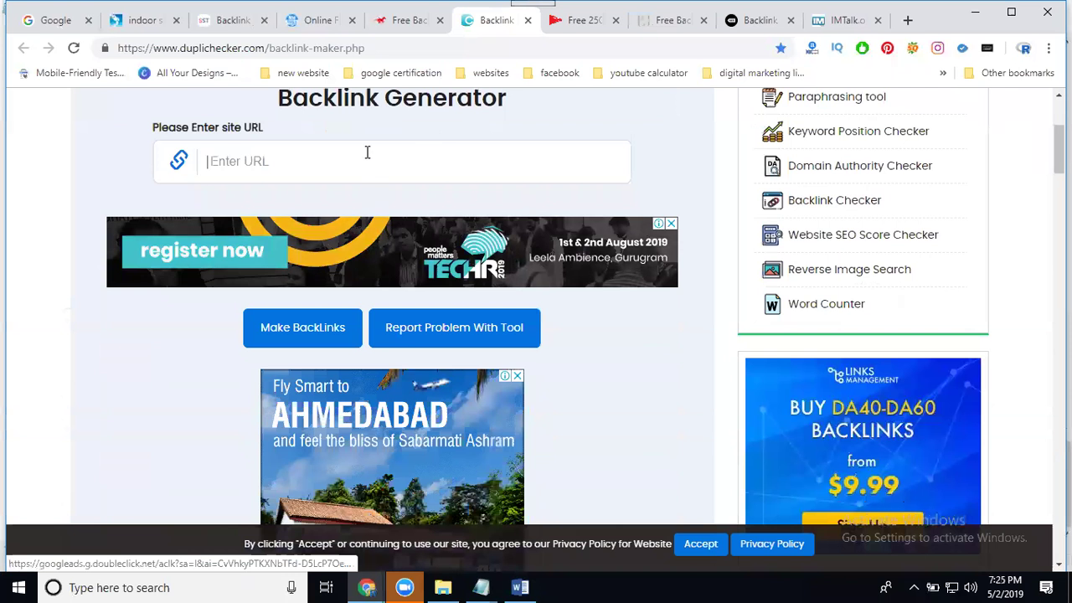
text(https://www.4seasonswim.com/)
click(309, 326)
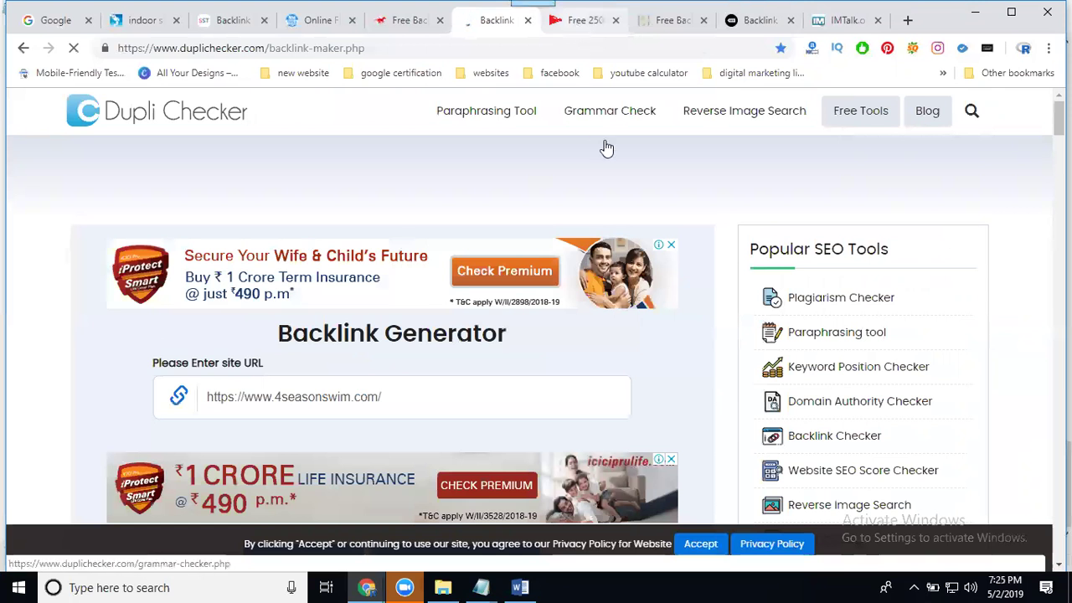
scroll(607, 151, down, 3)
scroll(611, 158, down, 3)
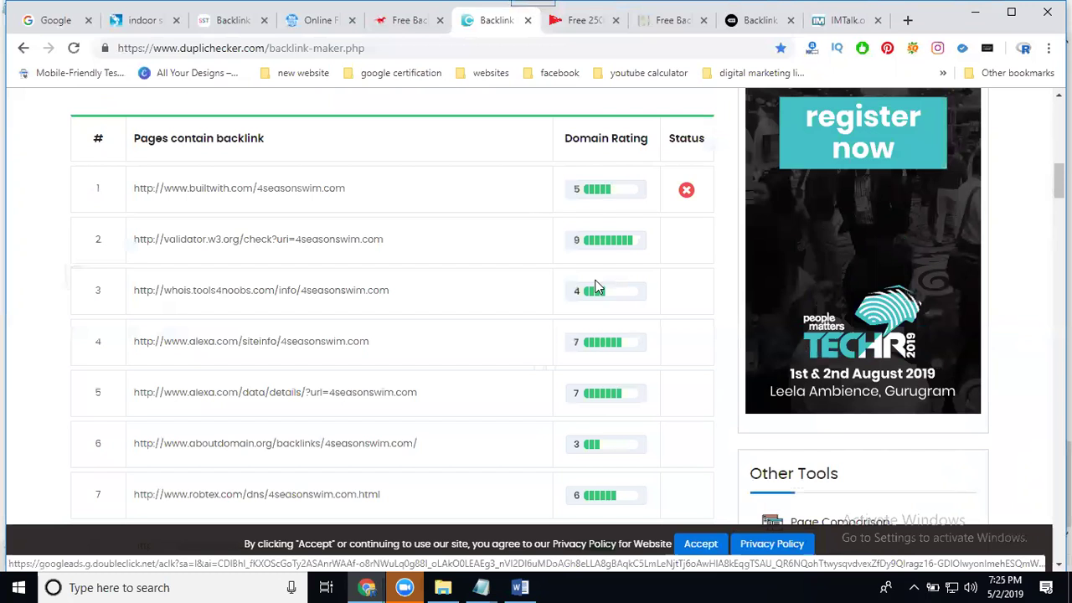
scroll(597, 288, down, 1)
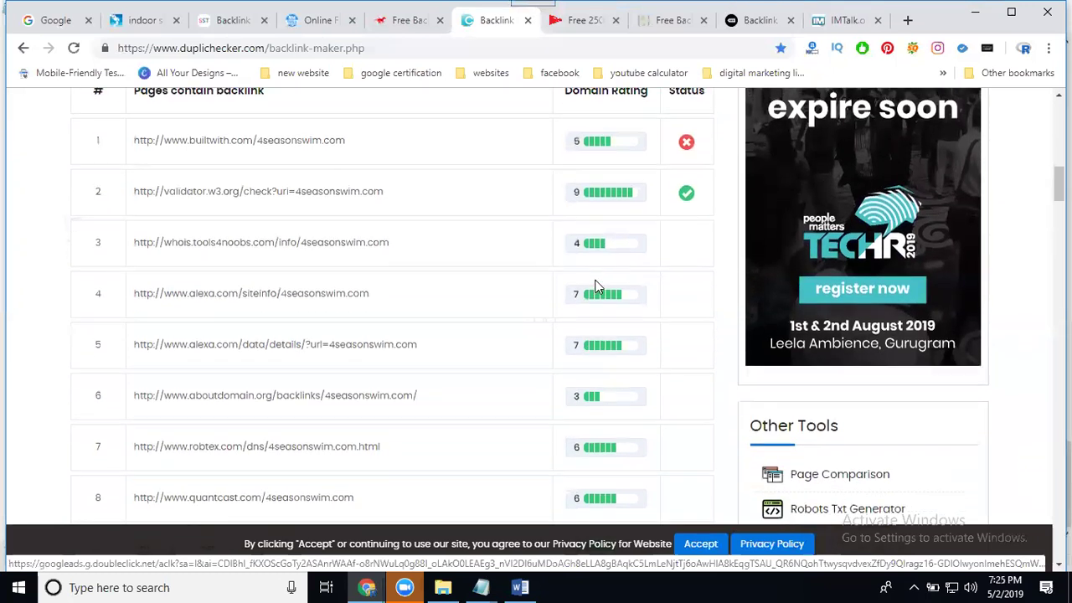
scroll(596, 288, down, 1)
scroll(596, 288, down, 1)
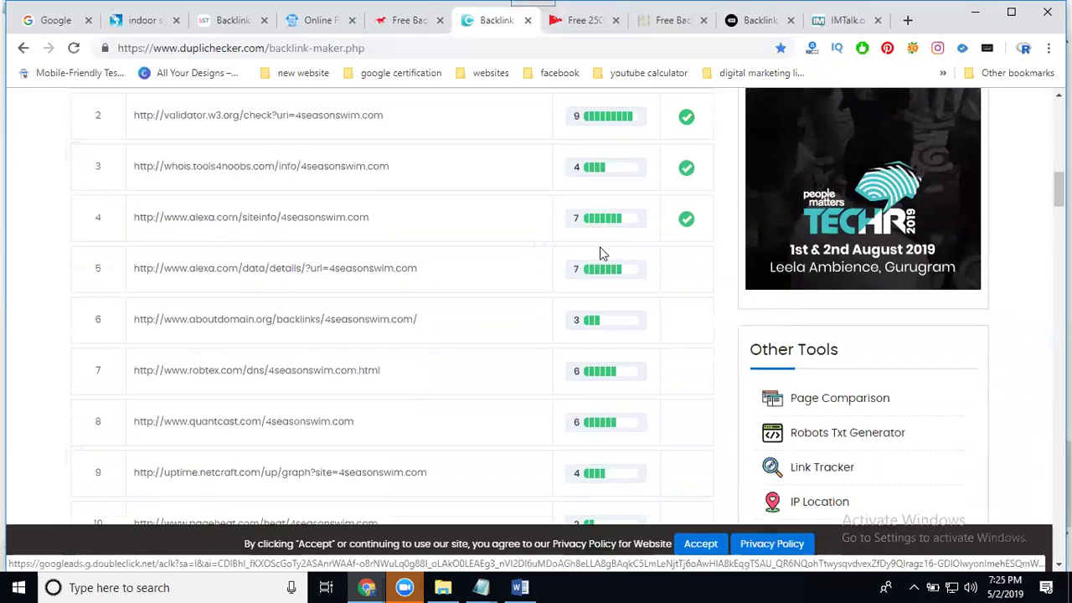
Enter the 4seasonswim.com URL and keywords 'oor swimming pool abids hyderaba' in HawkWebTools
click(583, 20)
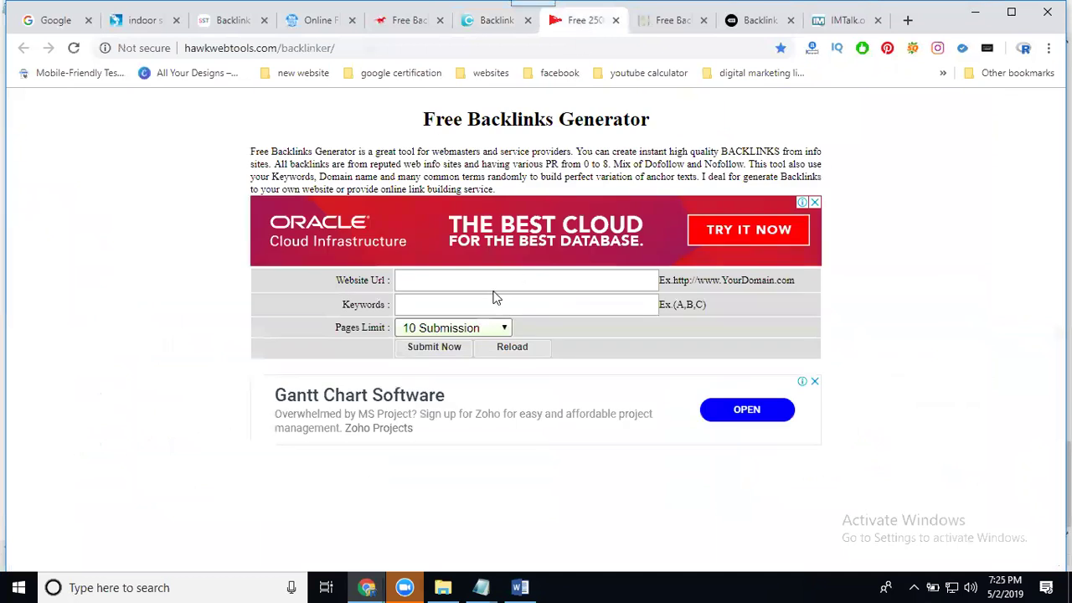
click(463, 285)
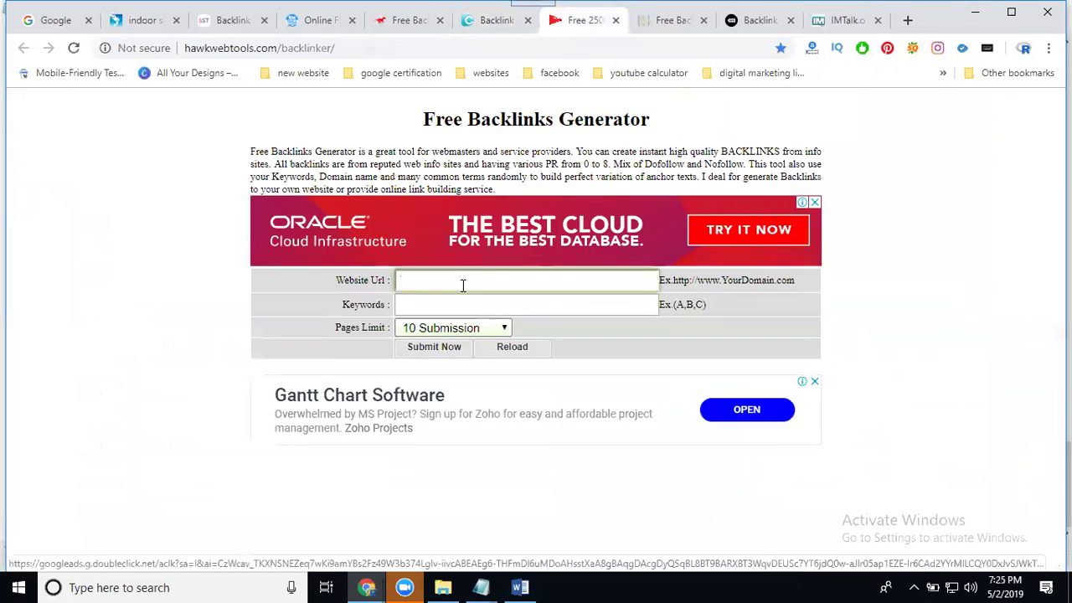
text(https://www.4seasonswim.com/)
click(439, 302)
text(ind)
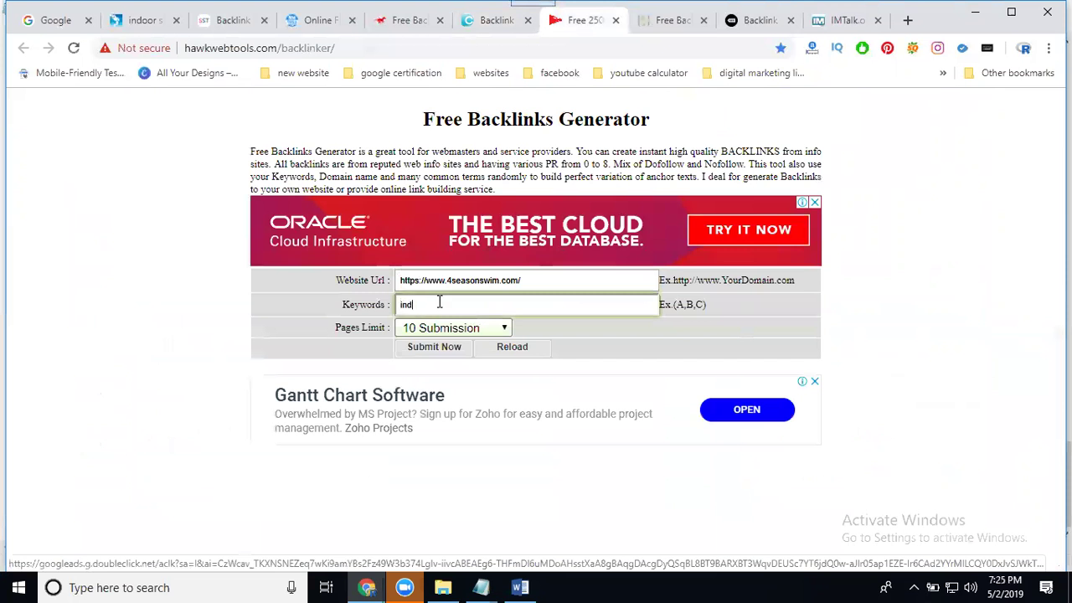
text(oor sw)
text(imming pool abid)
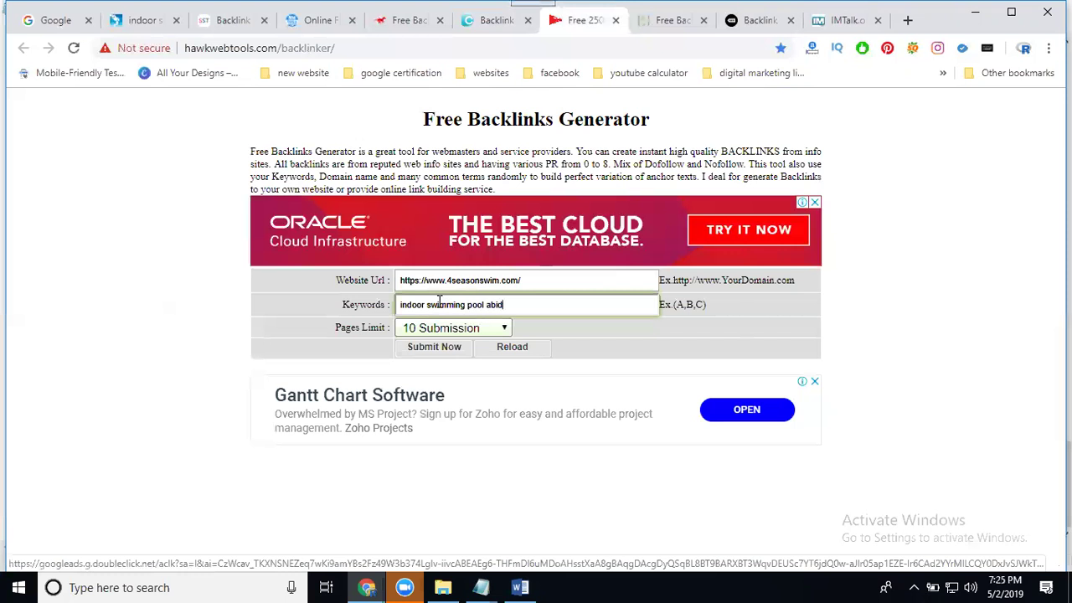
text(s hyderabad)
Choose 50 submissions and submit, changing https to http after the warning
click(431, 331)
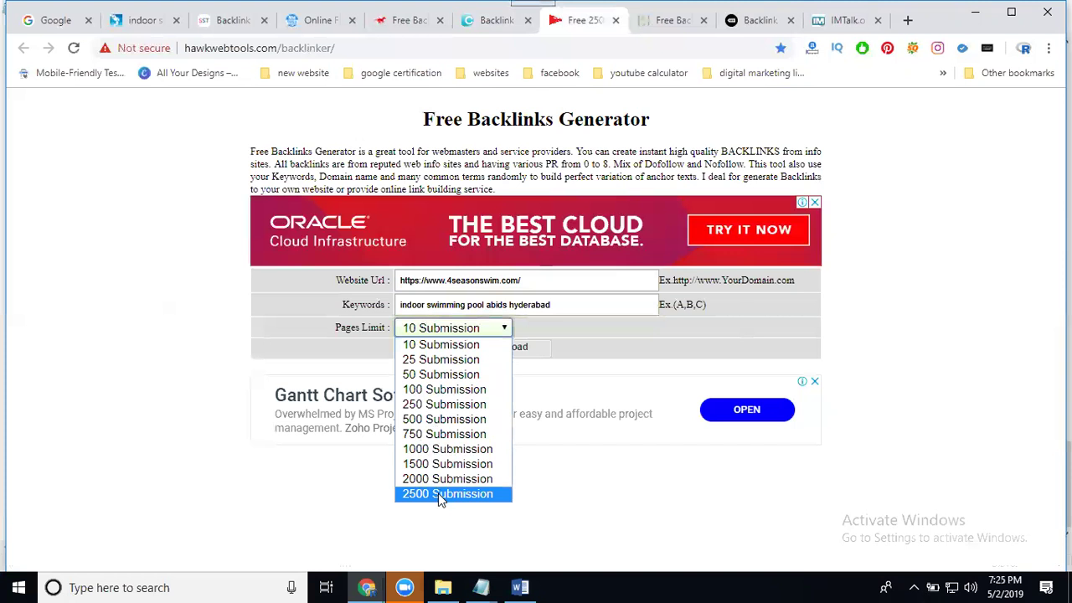
click(428, 375)
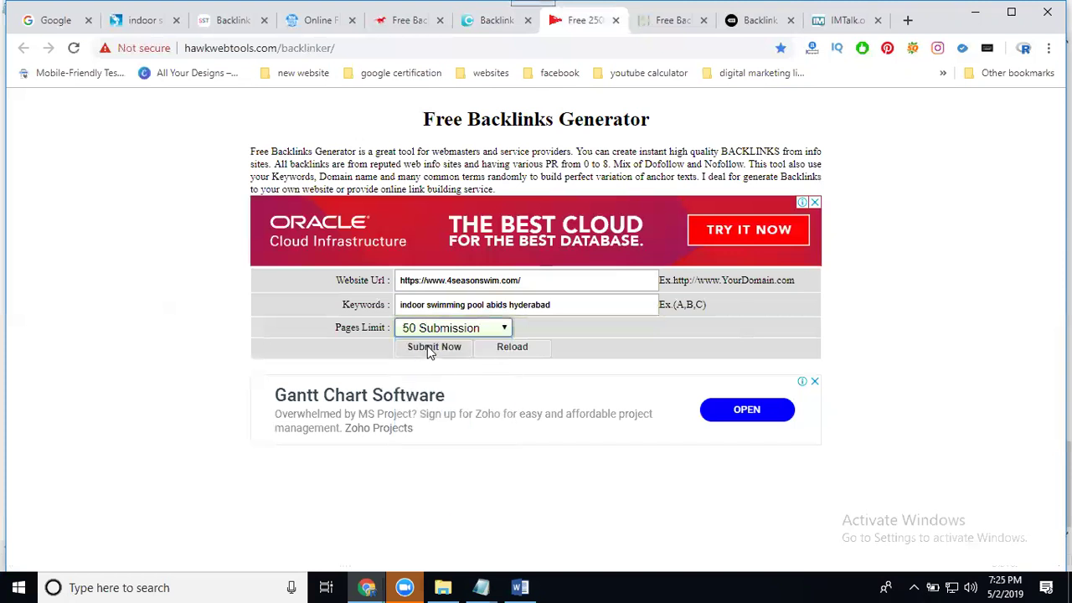
click(429, 348)
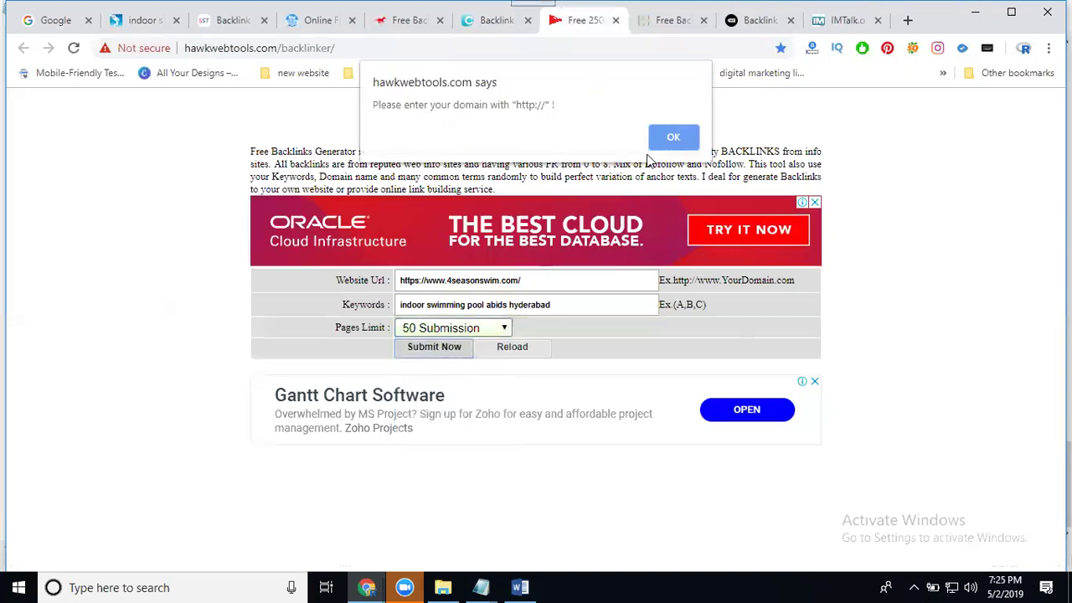
click(671, 136)
click(420, 282)
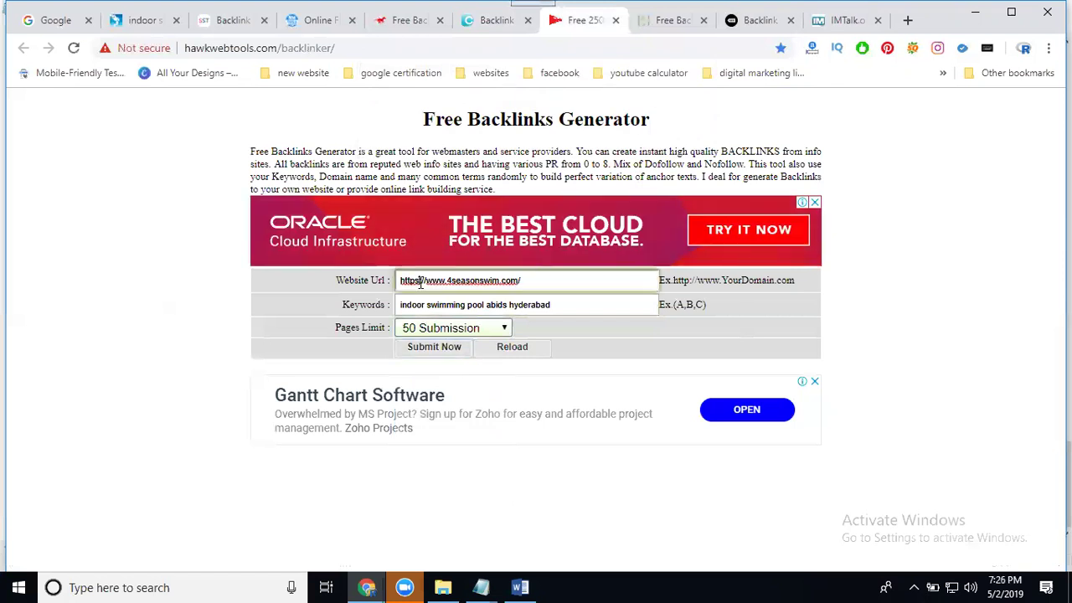
key(BackSpace)
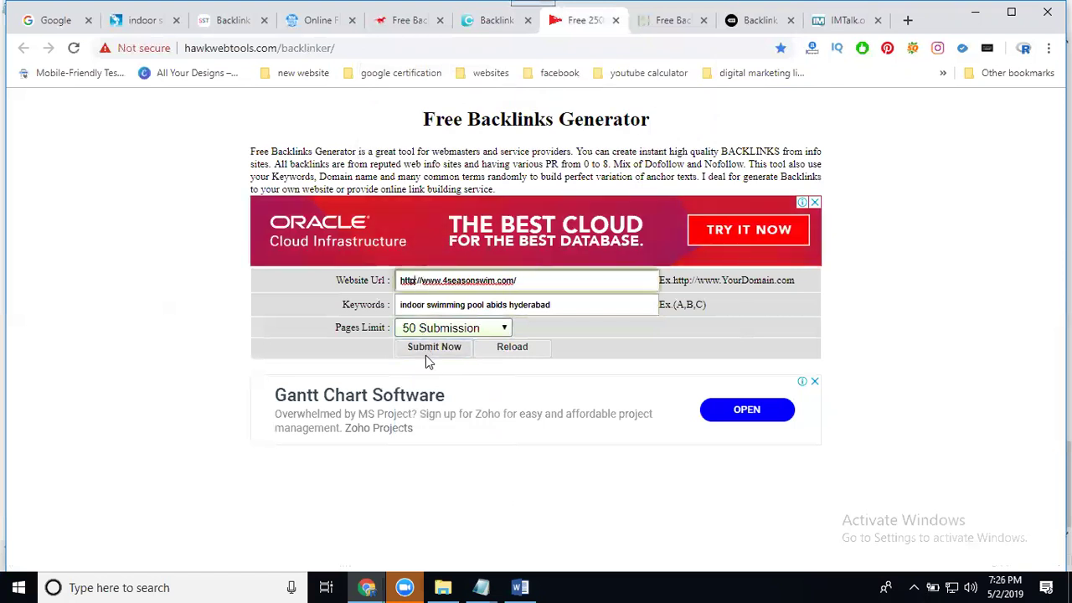
click(425, 353)
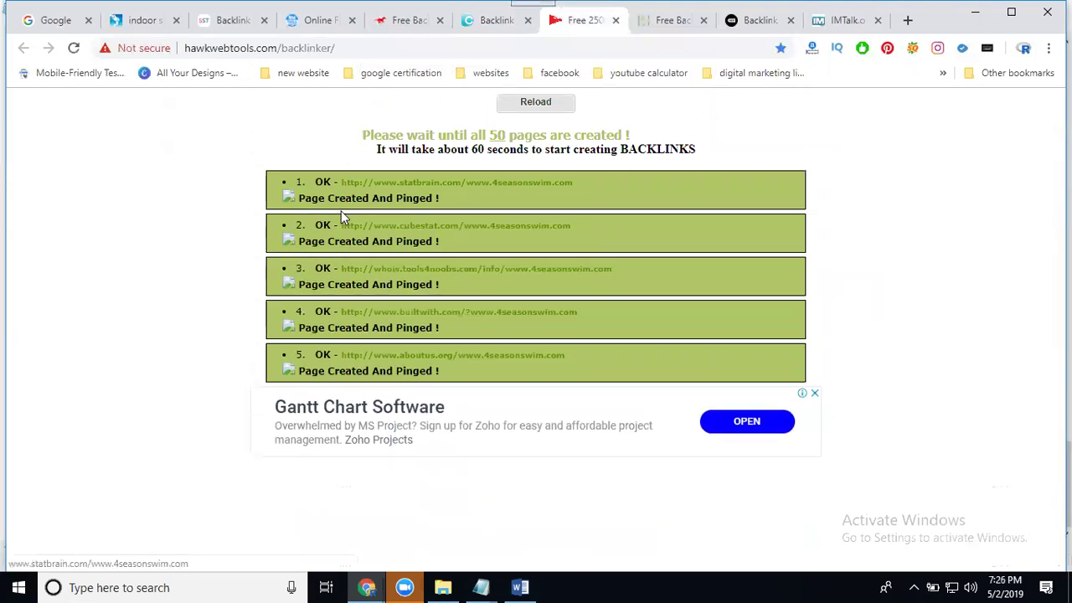
click(650, 24)
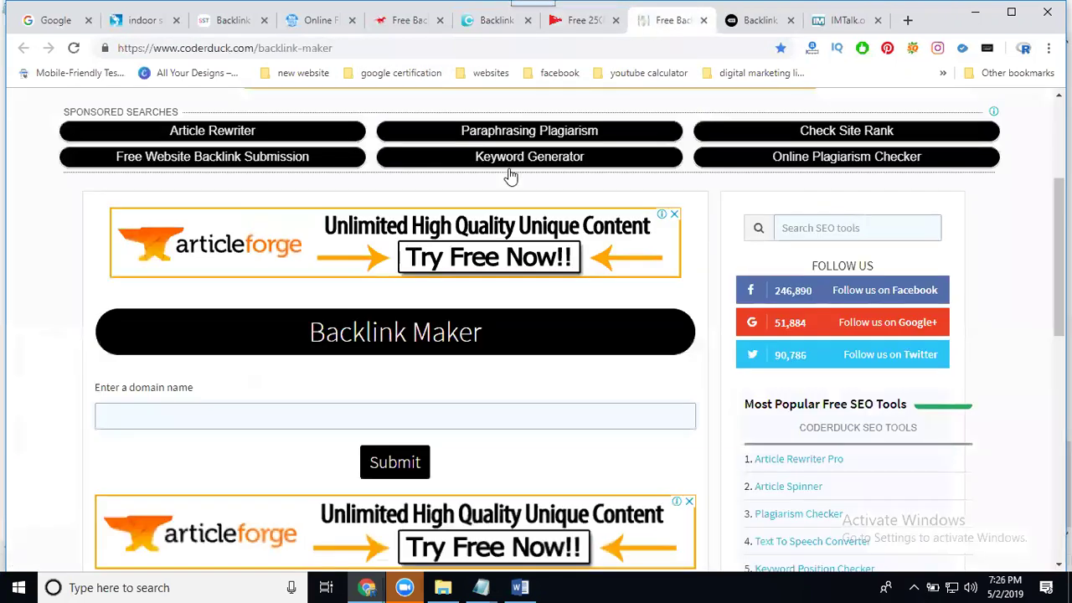
click(248, 416)
text(https://www.4seasonswim.com/)
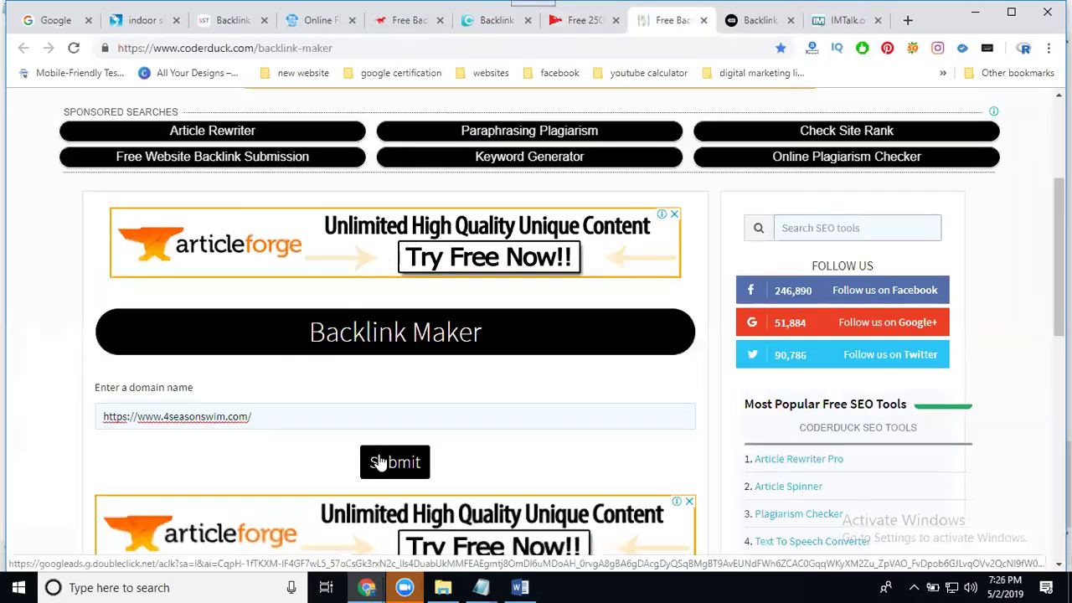
click(381, 460)
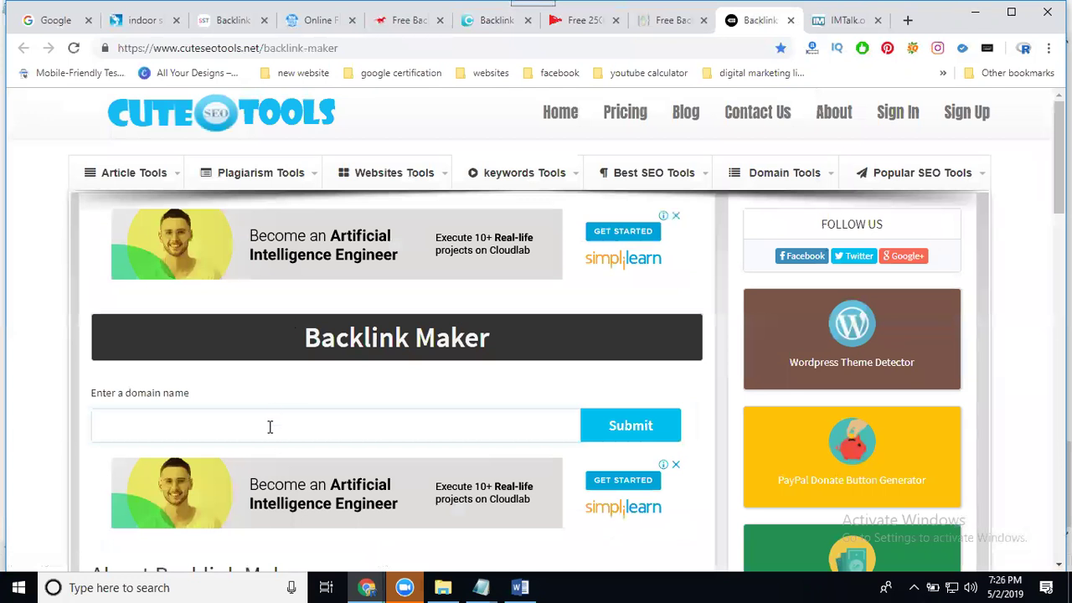
text(https://www.4seasonswim.com/)
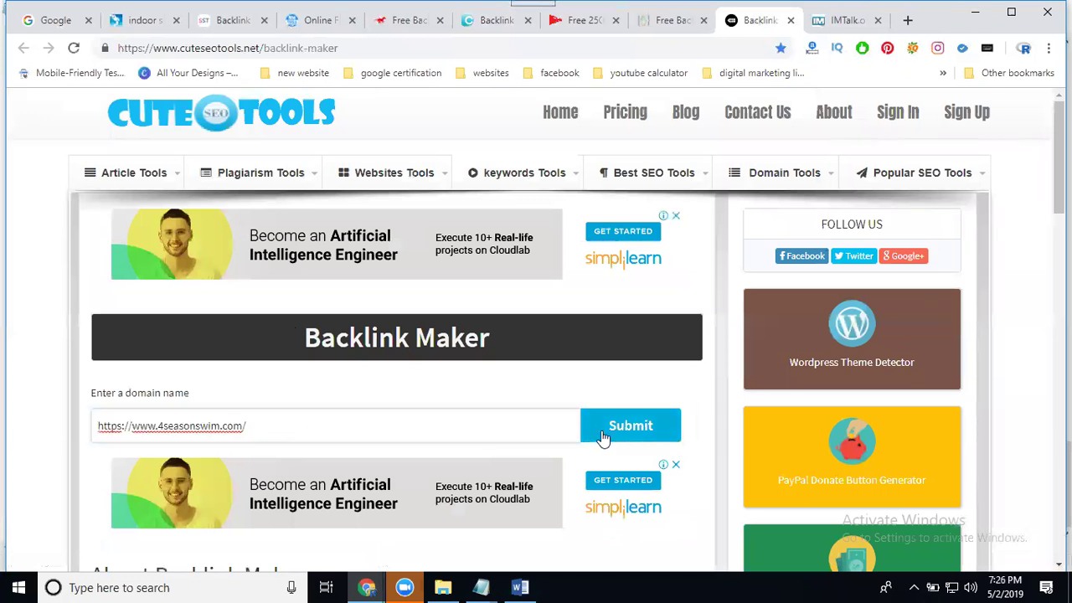
click(610, 436)
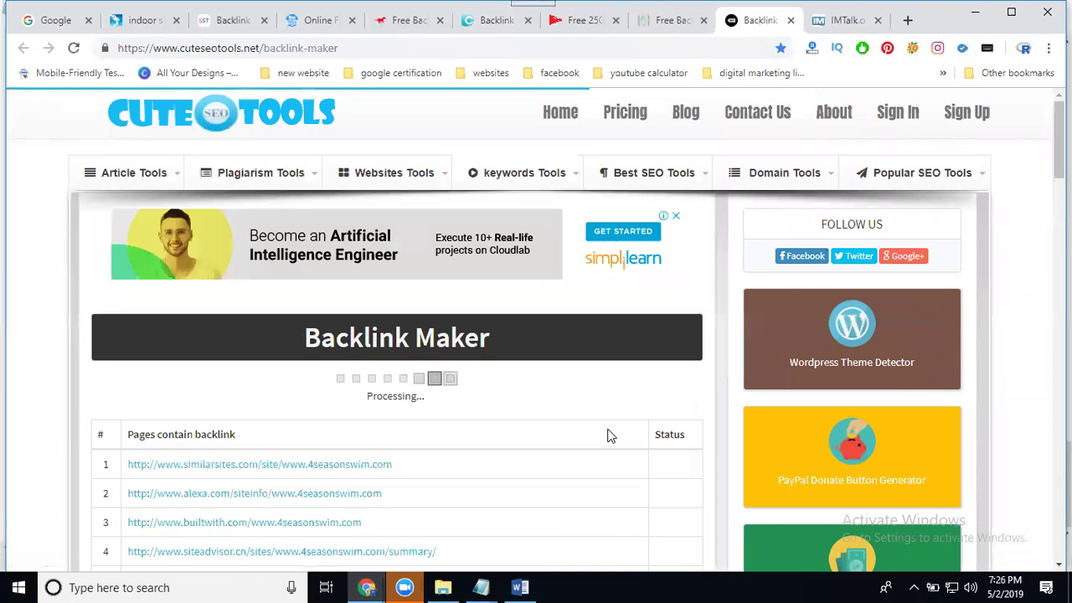
scroll(610, 436, down, 2)
scroll(610, 435, down, 2)
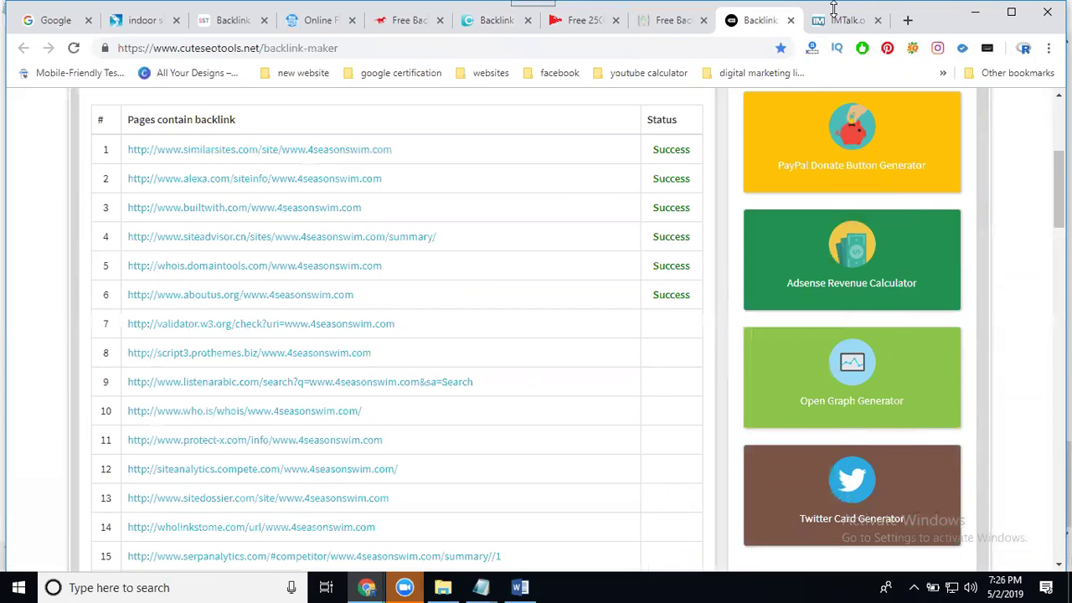
Review the backlink results in the HawkWebTools and CoderDuck tabs
click(586, 22)
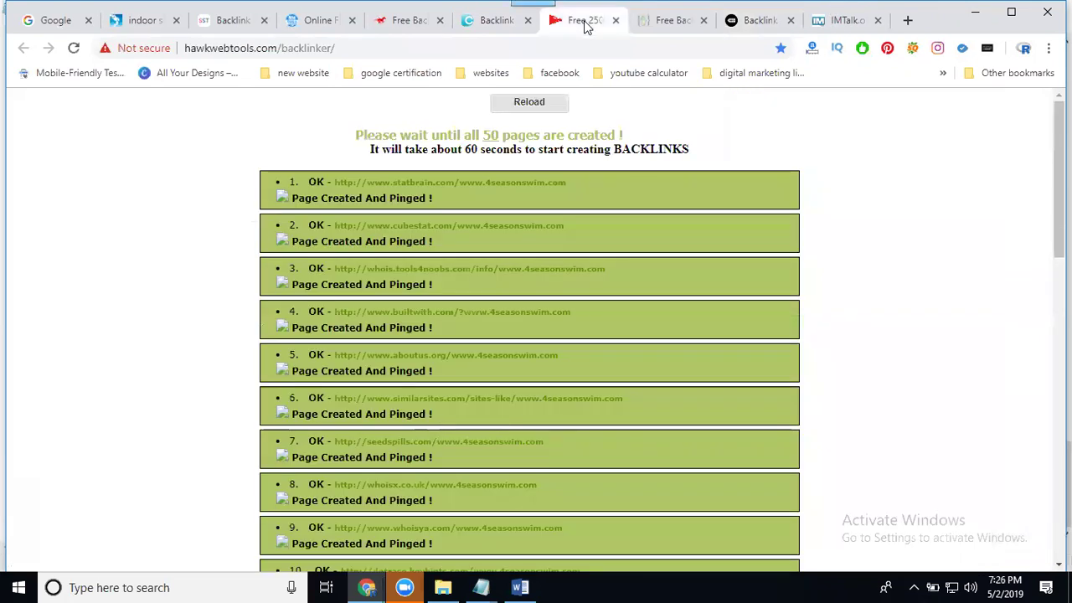
click(649, 25)
scroll(695, 218, up, 2)
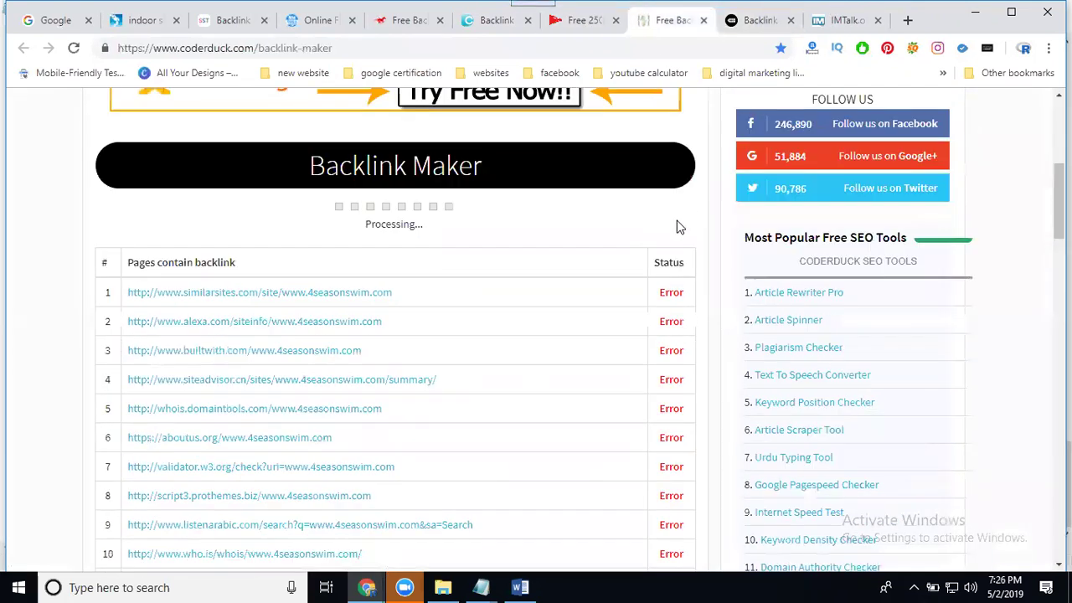
scroll(503, 251, up, 2)
scroll(351, 282, up, 1)
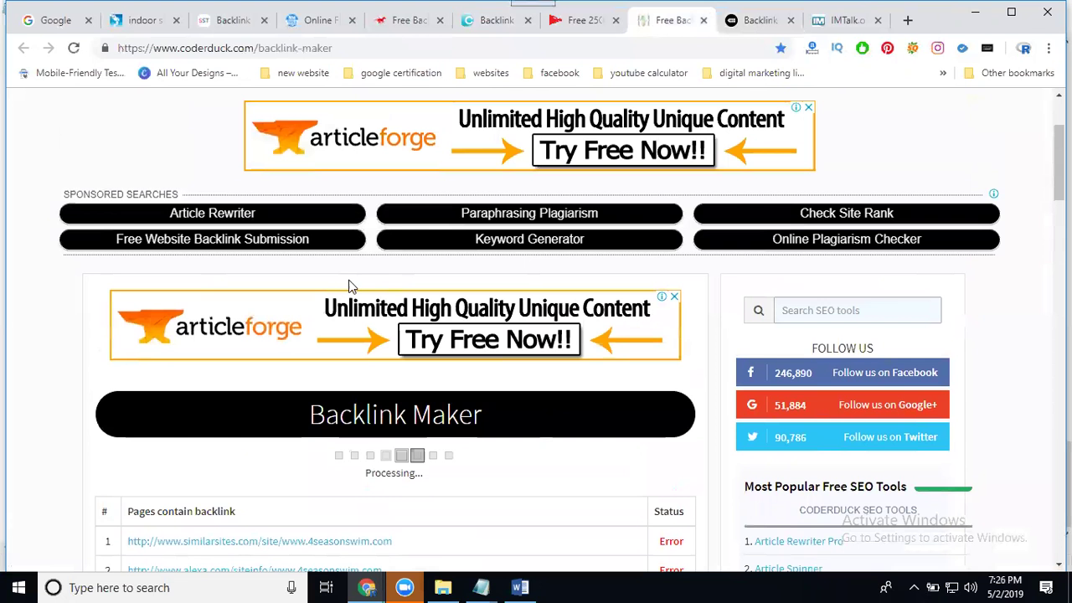
click(825, 20)
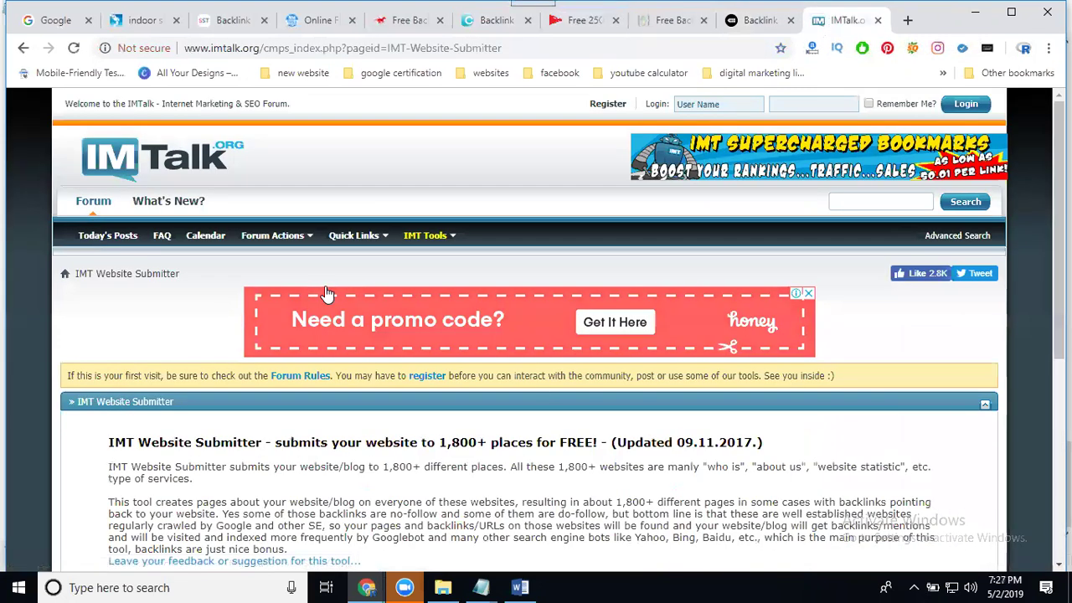
scroll(326, 295, down, 4)
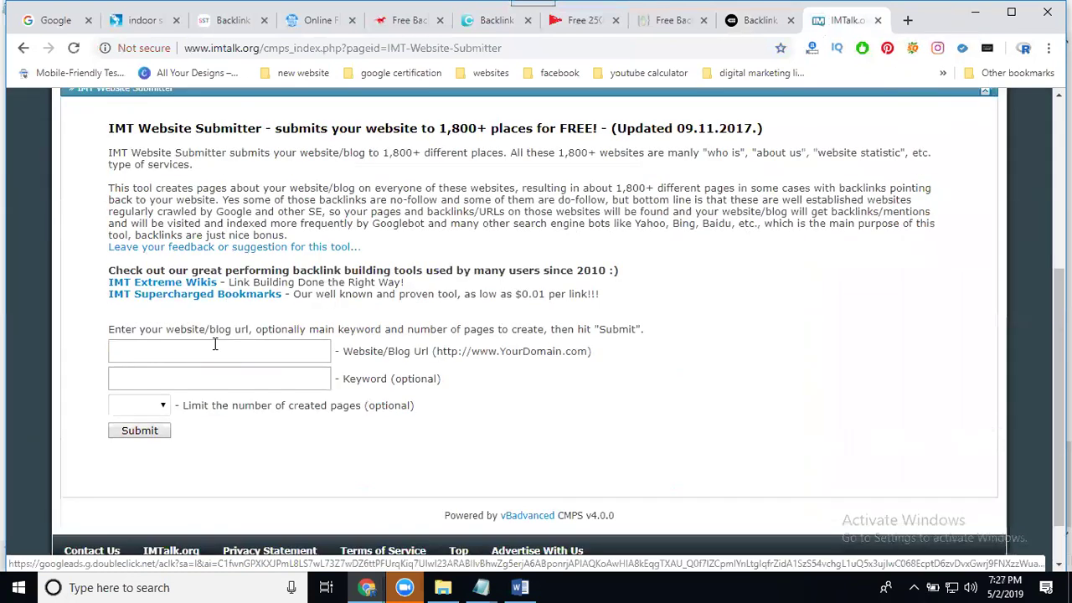
click(215, 351)
text(https://www.4seasonswim.com/)
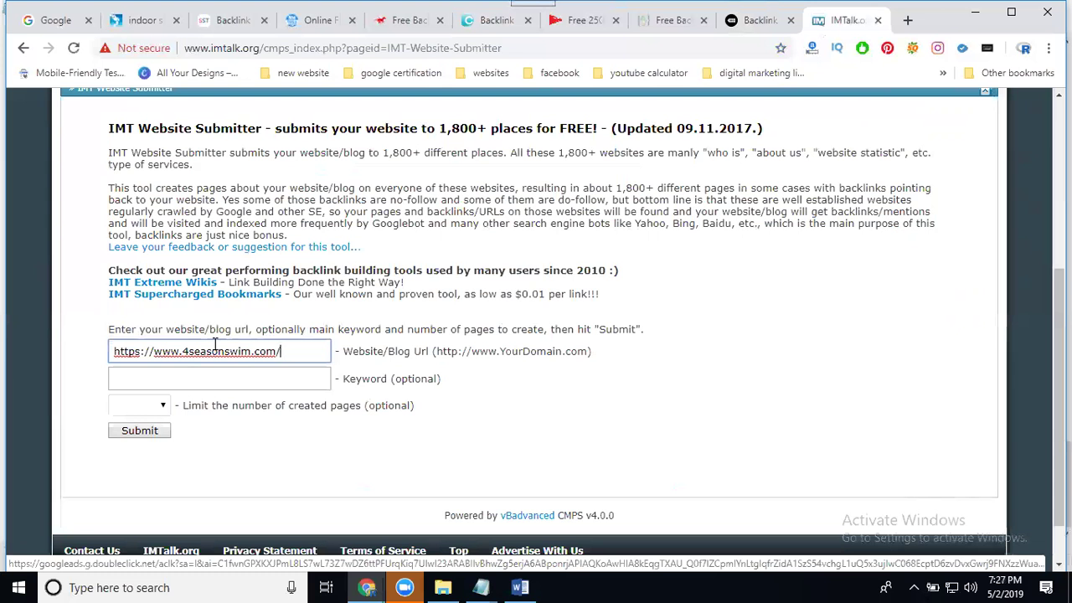
Recheck the HawkWebTools and CoderDuck results, then close the CoderDuck tab
click(578, 20)
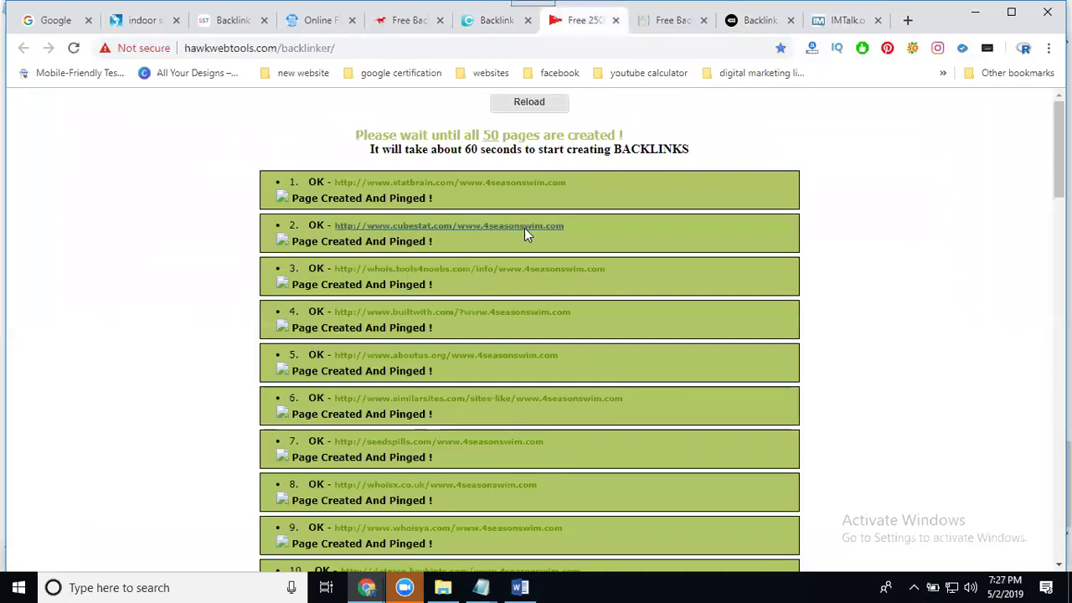
click(666, 22)
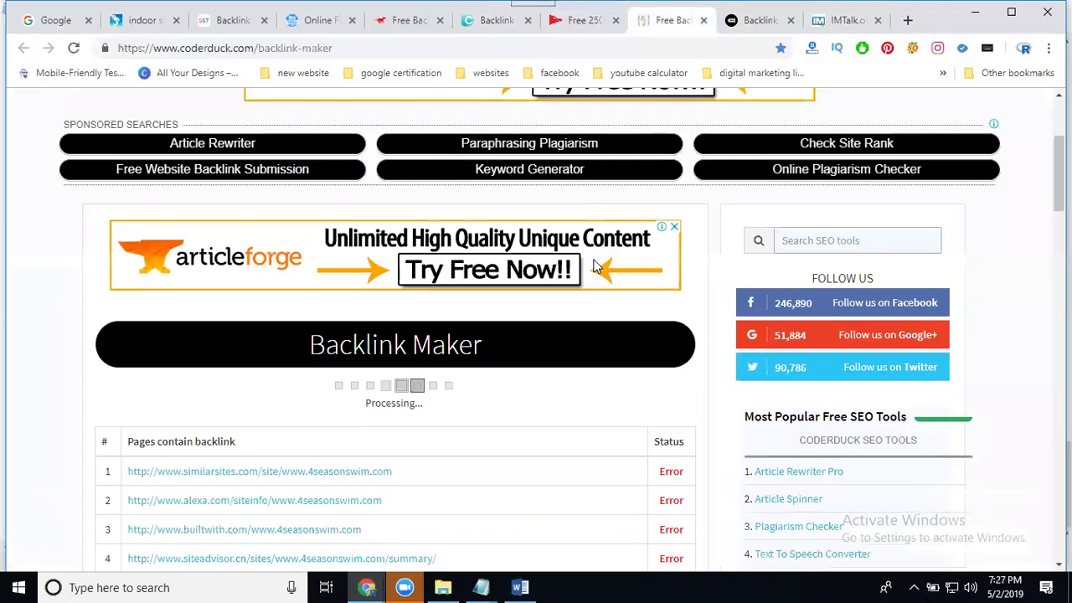
scroll(595, 267, down, 3)
scroll(590, 261, down, 4)
scroll(587, 258, down, 4)
scroll(585, 257, down, 3)
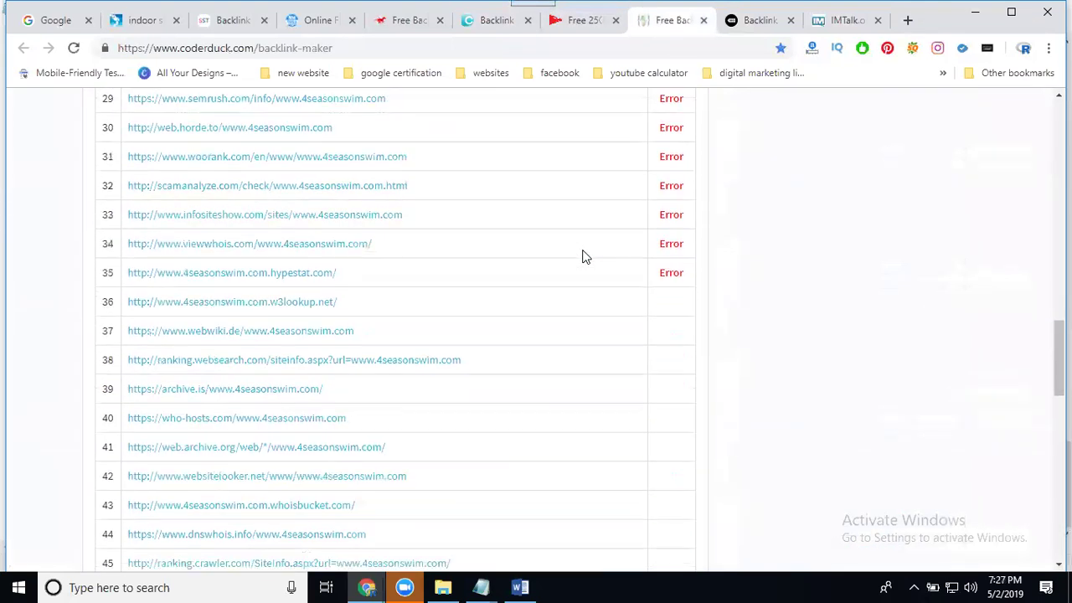
scroll(584, 257, down, 1)
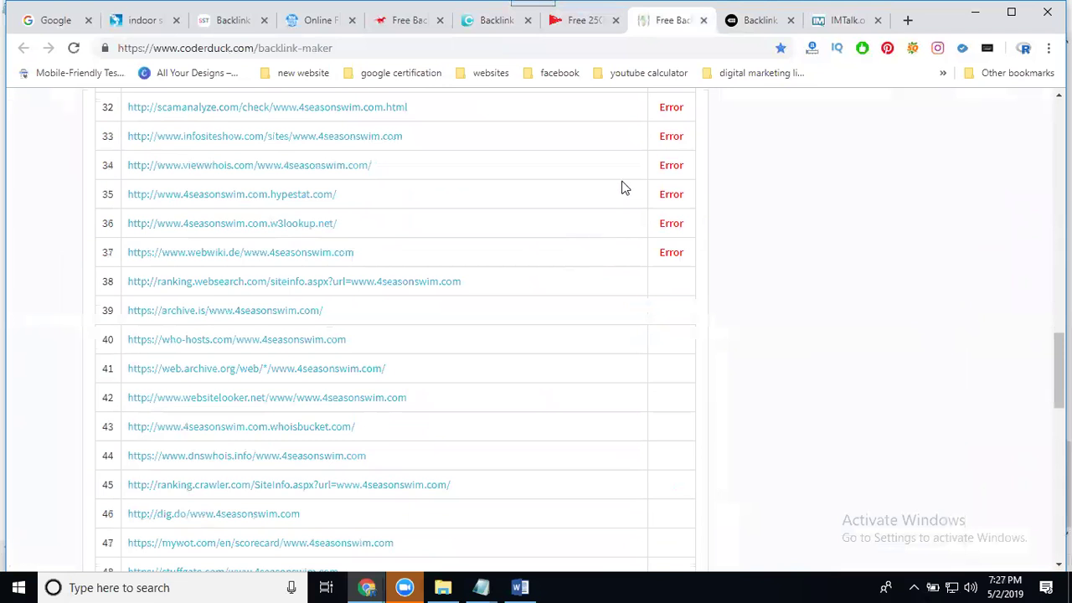
key(ctrl+w)
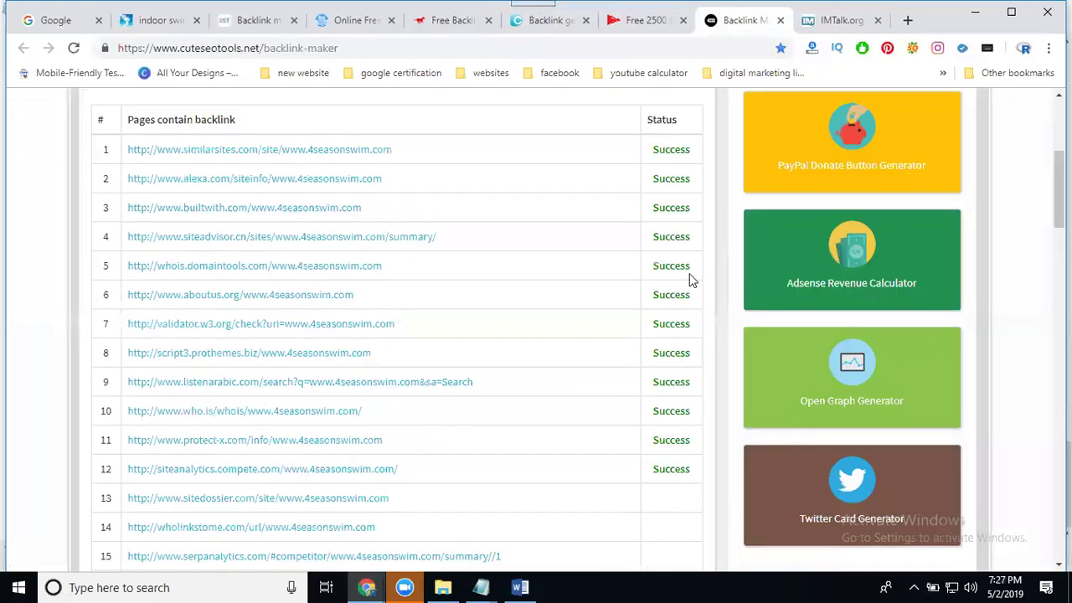
Enter the keyword 'indoor swimming pools in abids hyderabad' in the IMTalk submitter
click(838, 21)
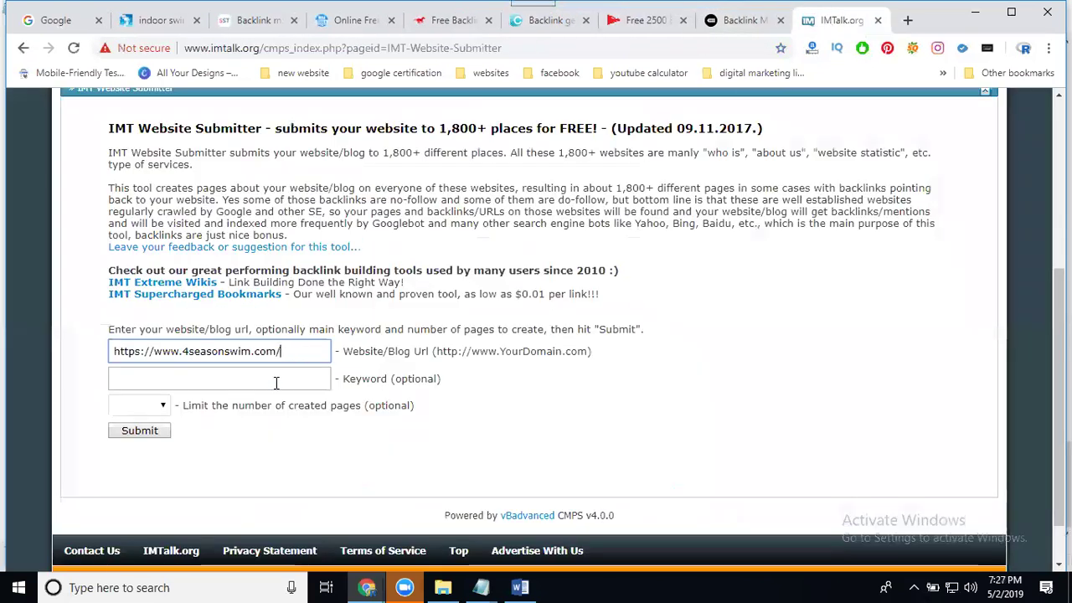
click(276, 383)
text(indo)
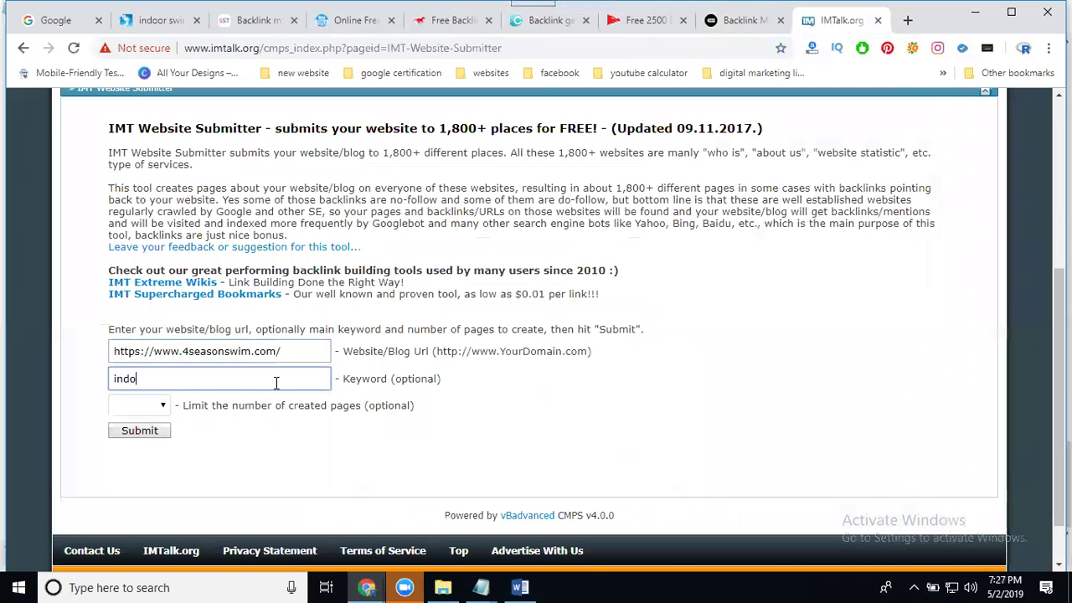
text(or swimm)
text(ing pools a)
text(in abu)
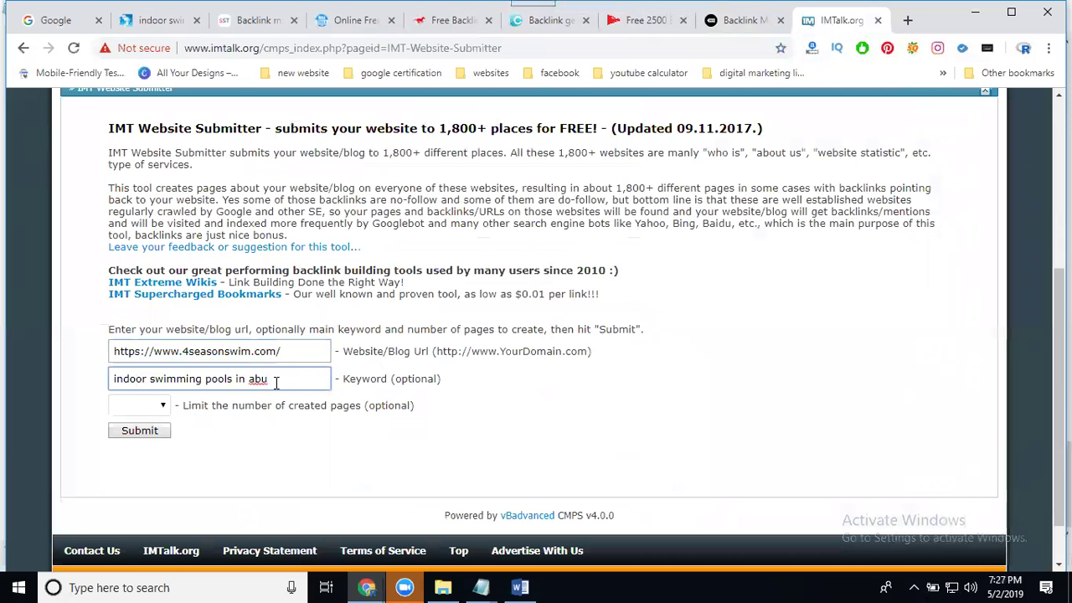
key(BackSpace)
text(ids hyderaba)
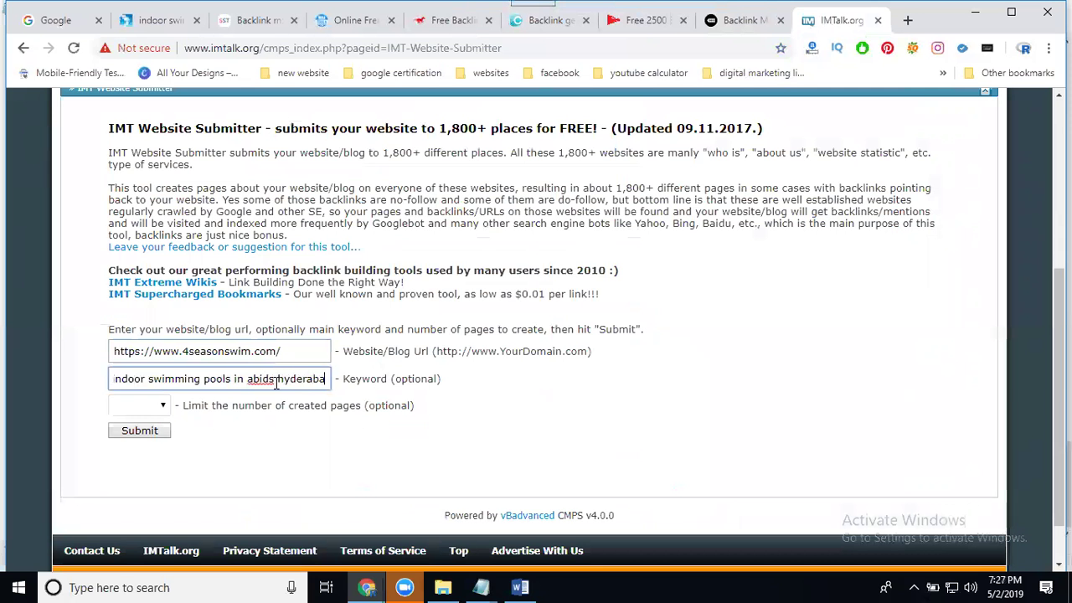
text(d)
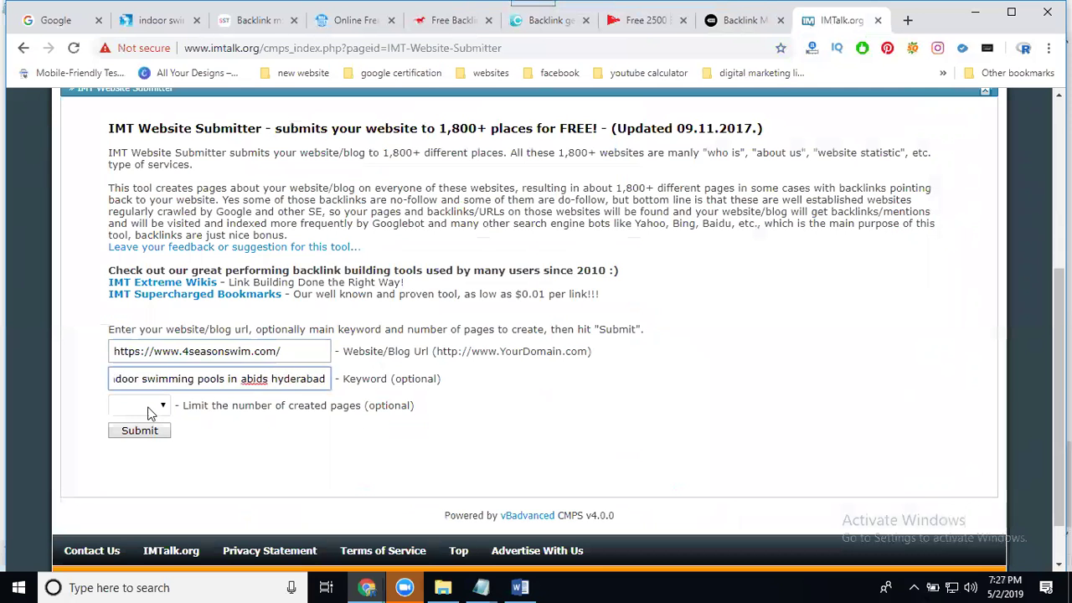
Set the page limit to 1,800 and submit, watching pages get created and pinged
click(149, 408)
click(134, 517)
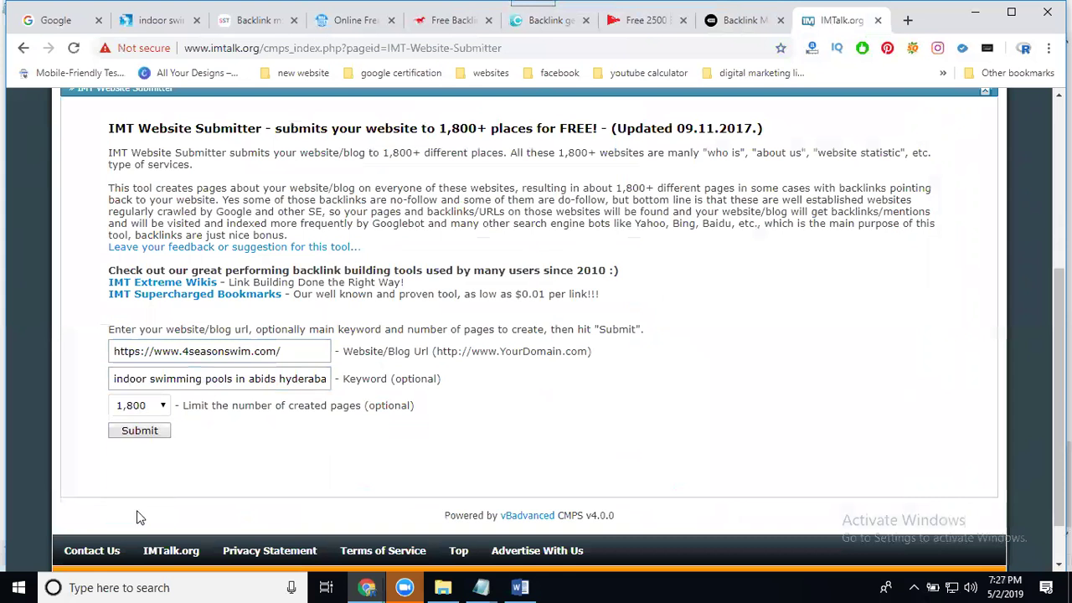
click(139, 432)
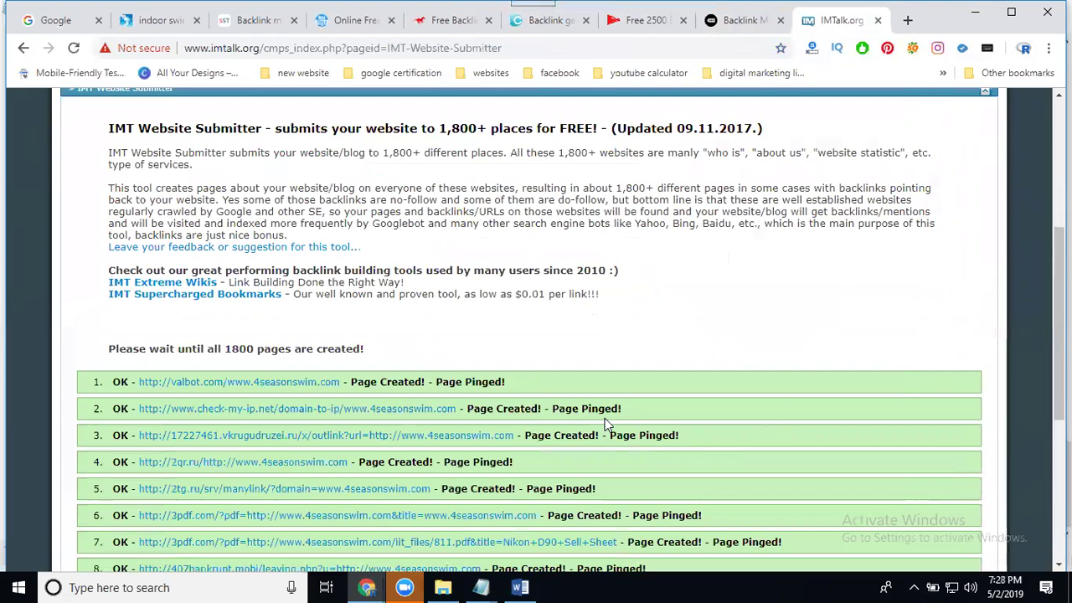
scroll(686, 386, down, 4)
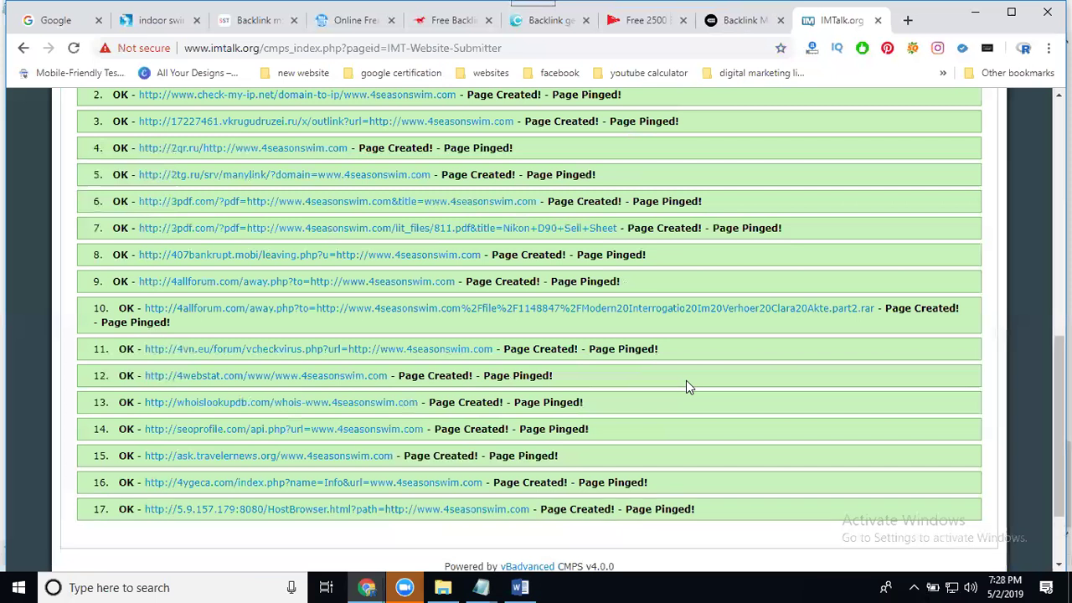
scroll(686, 380, down, 2)
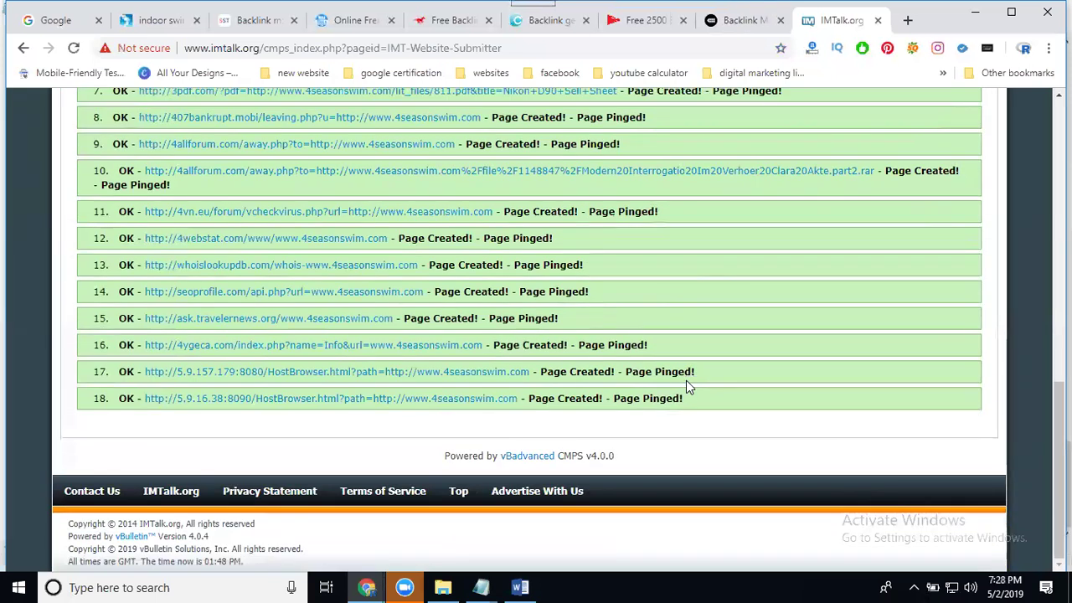